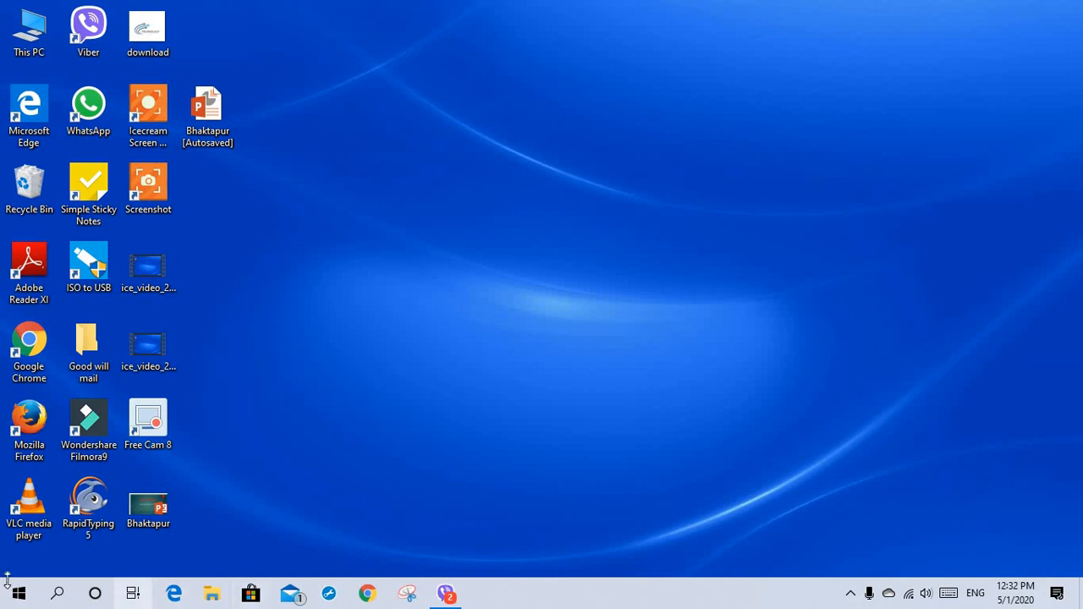
pyautogui.click(63, 595)
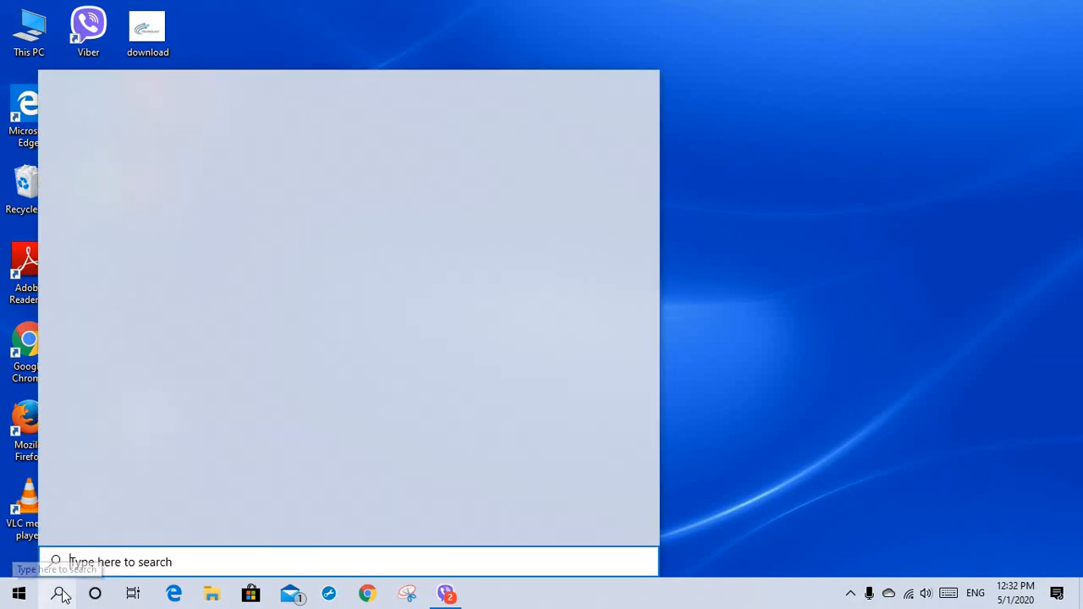
pyautogui.click(238, 211)
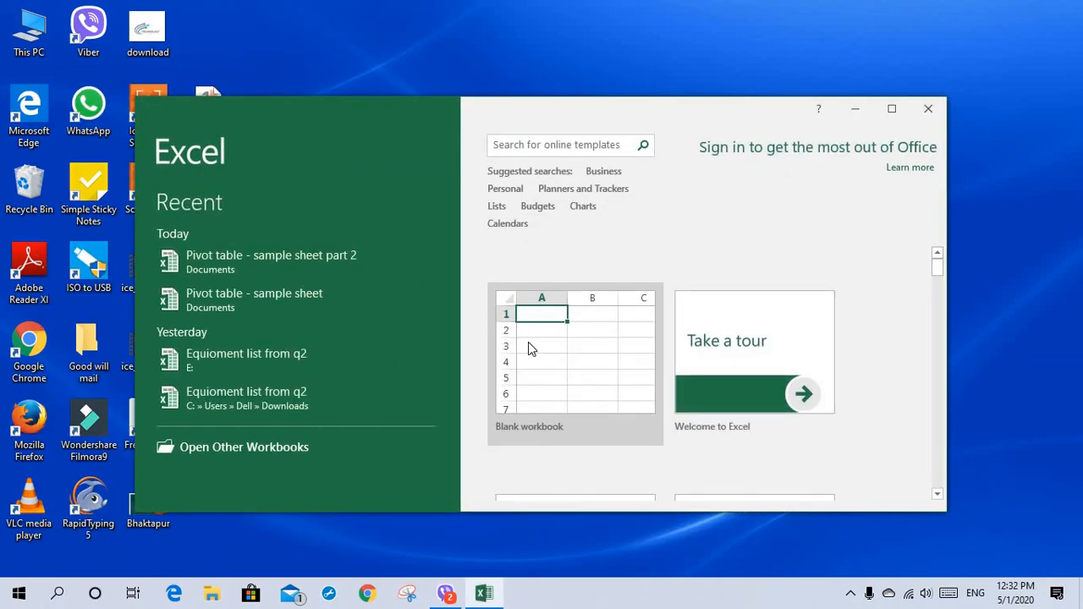
pyautogui.click(535, 352)
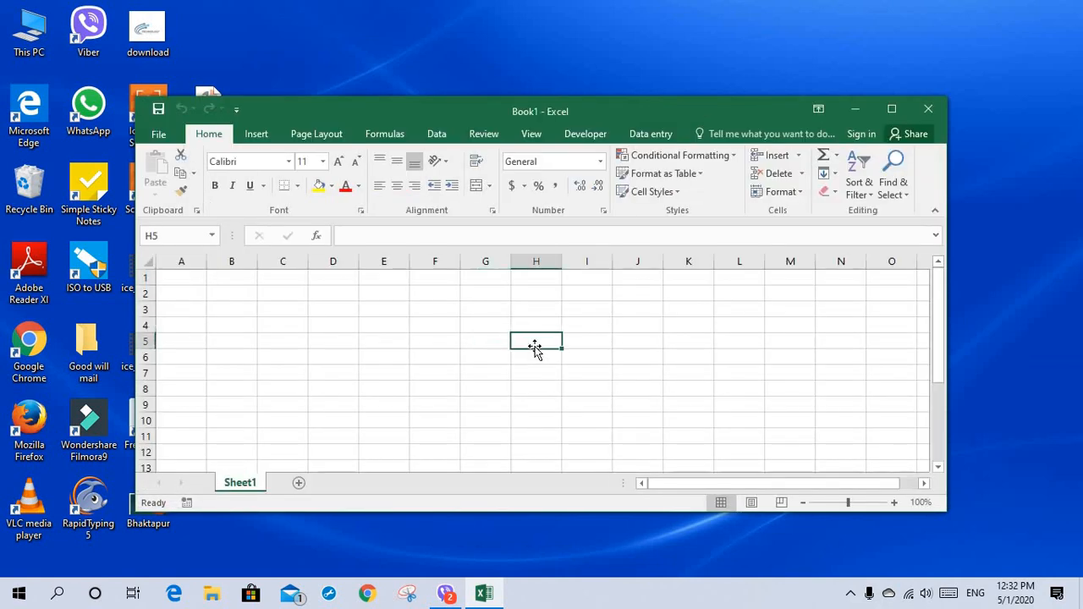
pyautogui.click(928, 107)
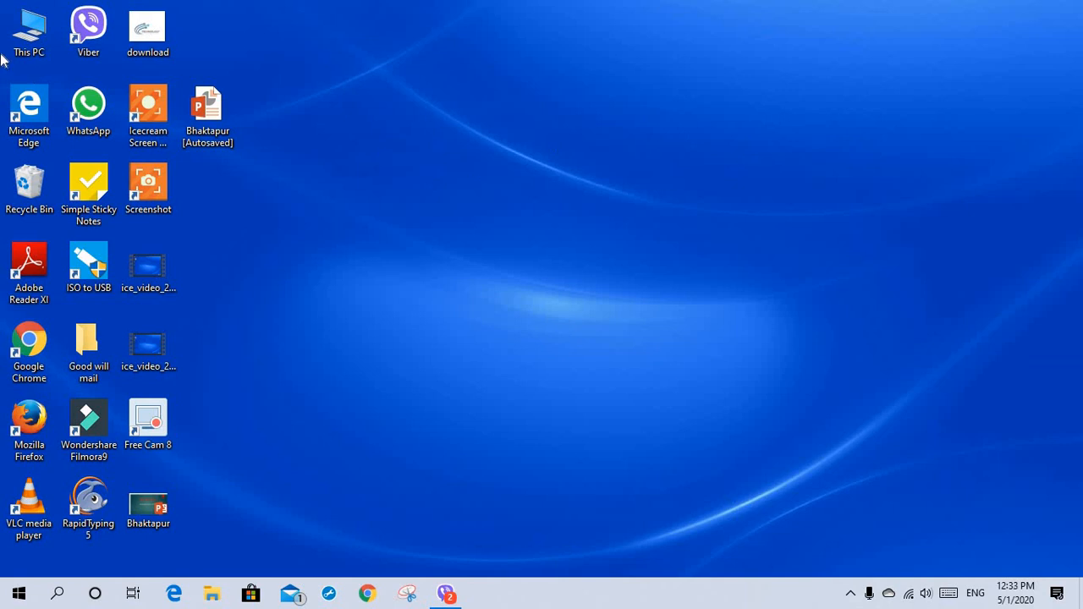
# Open the workbook "Pivot table - sample sheet part 2" from the Documents folder, close the folder window and maximize the workbook.
pyautogui.doubleClick(30, 38)
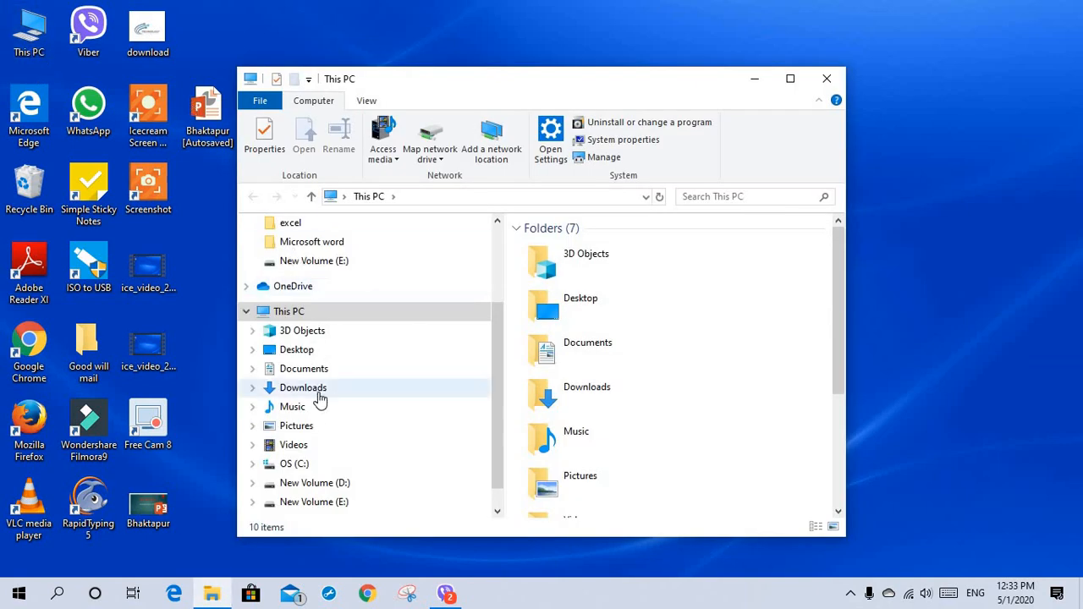
pyautogui.click(322, 372)
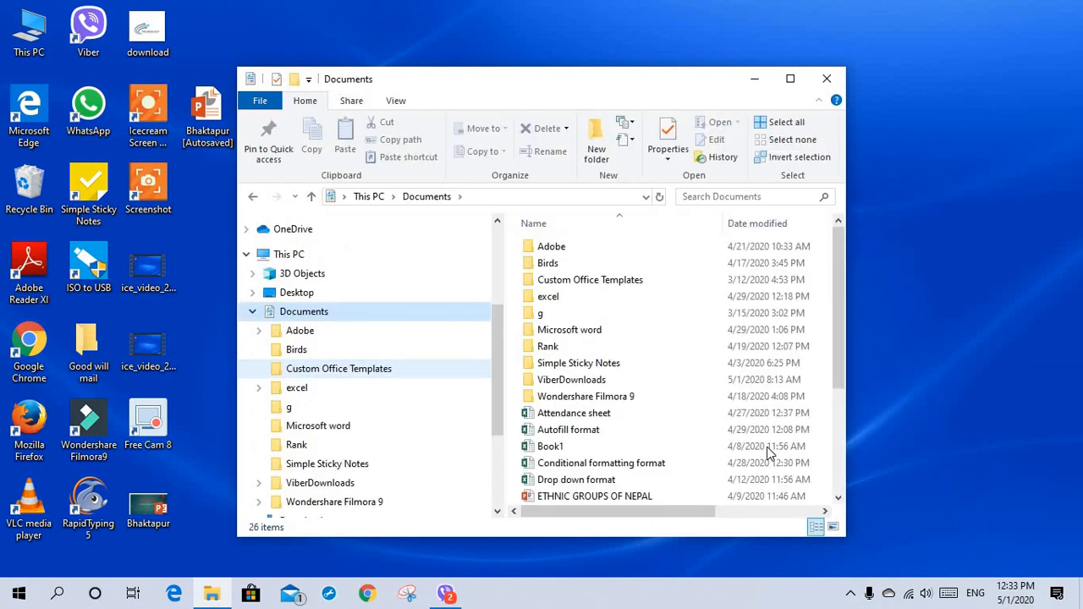
pyautogui.click(842, 433)
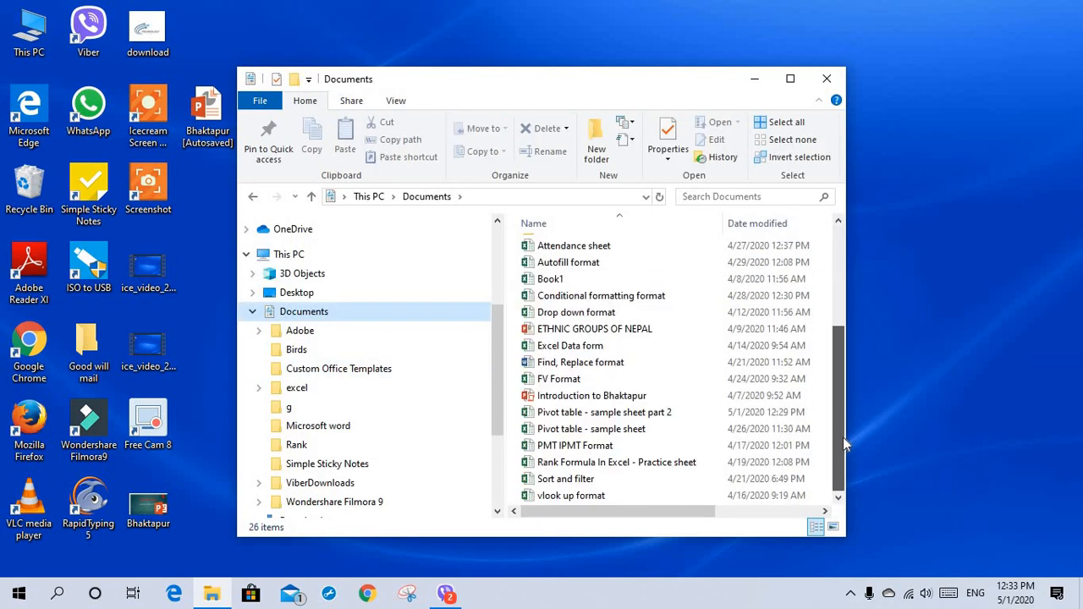
pyautogui.doubleClick(650, 414)
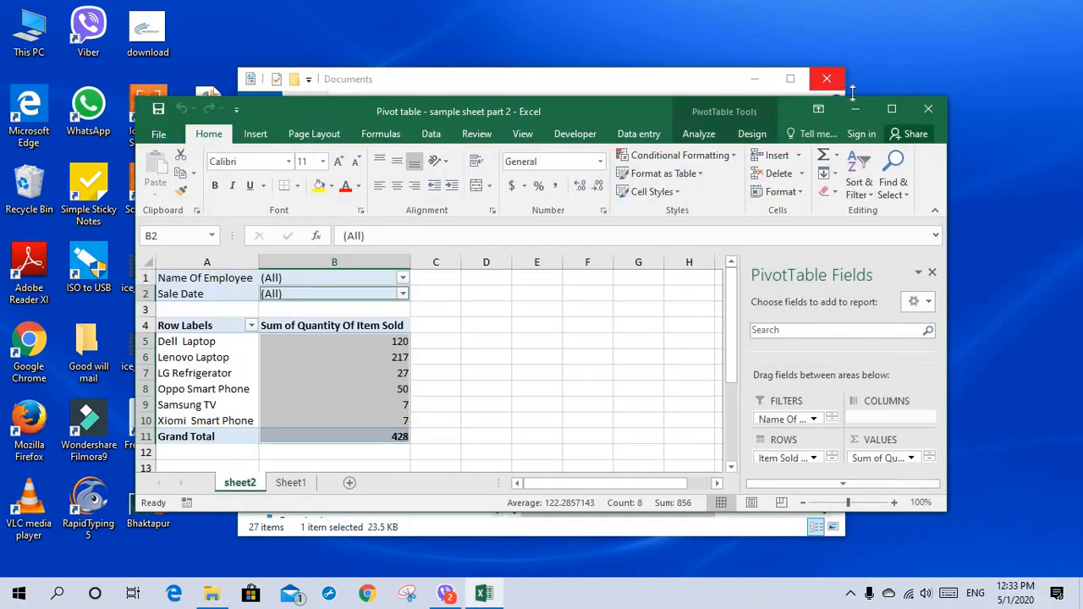
pyautogui.click(826, 79)
pyautogui.click(891, 111)
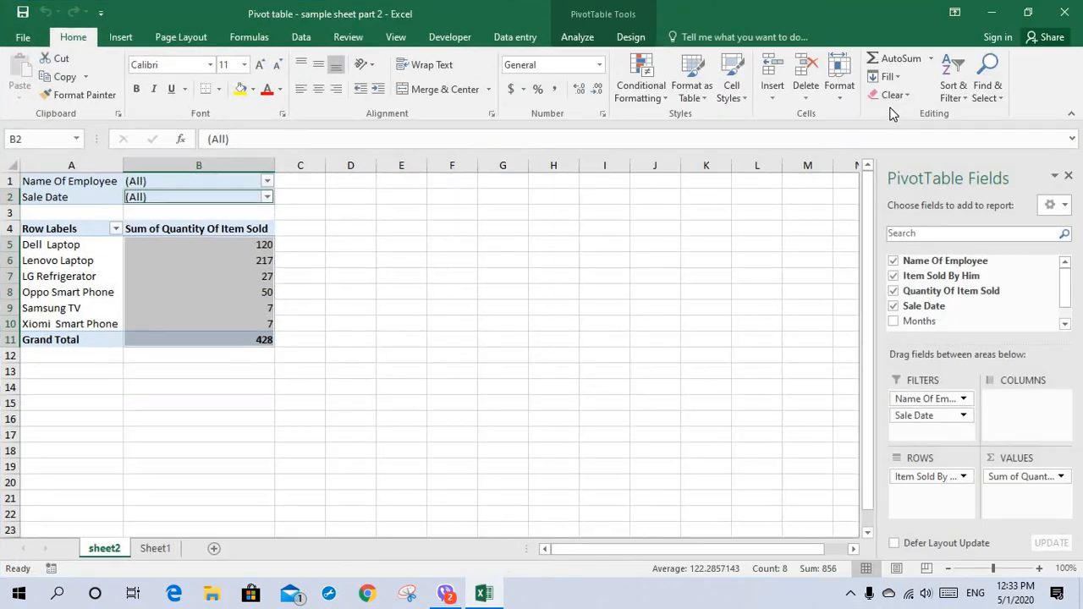
# Review the source sales data on Sheet1 and return to the pivot table on sheet2.
pyautogui.click(153, 550)
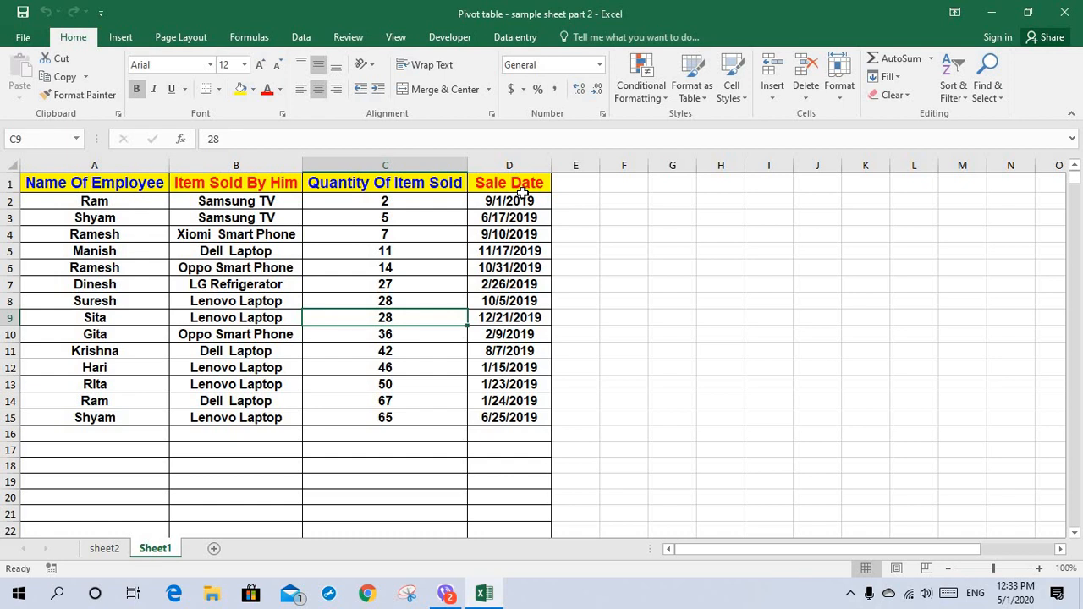
pyautogui.click(105, 548)
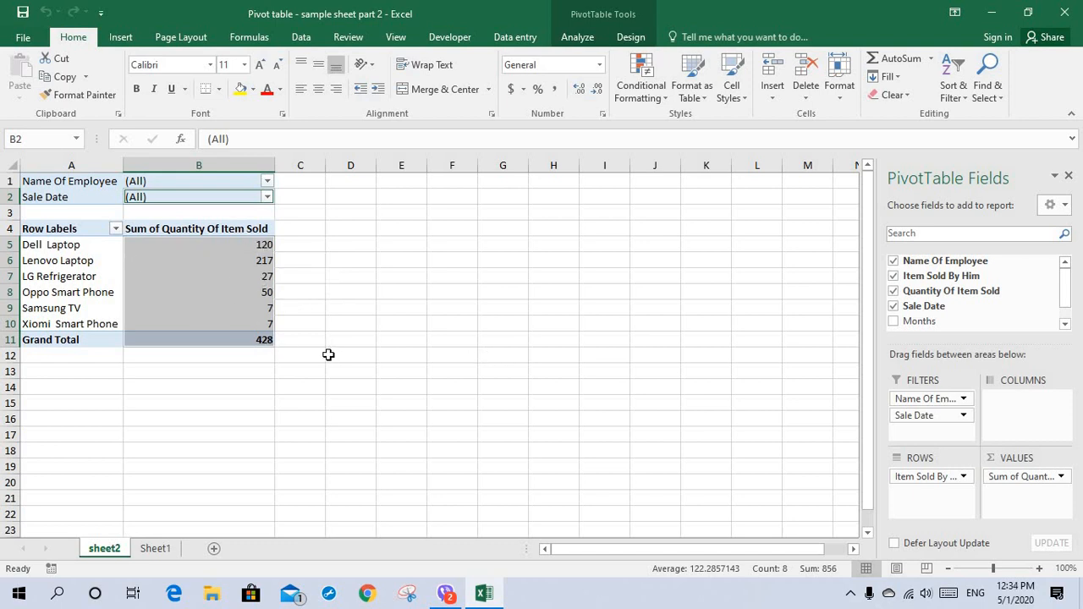
# Insert a slicer for the Name Of Employee field of the pivot table on sheet2.
pyautogui.click(207, 181)
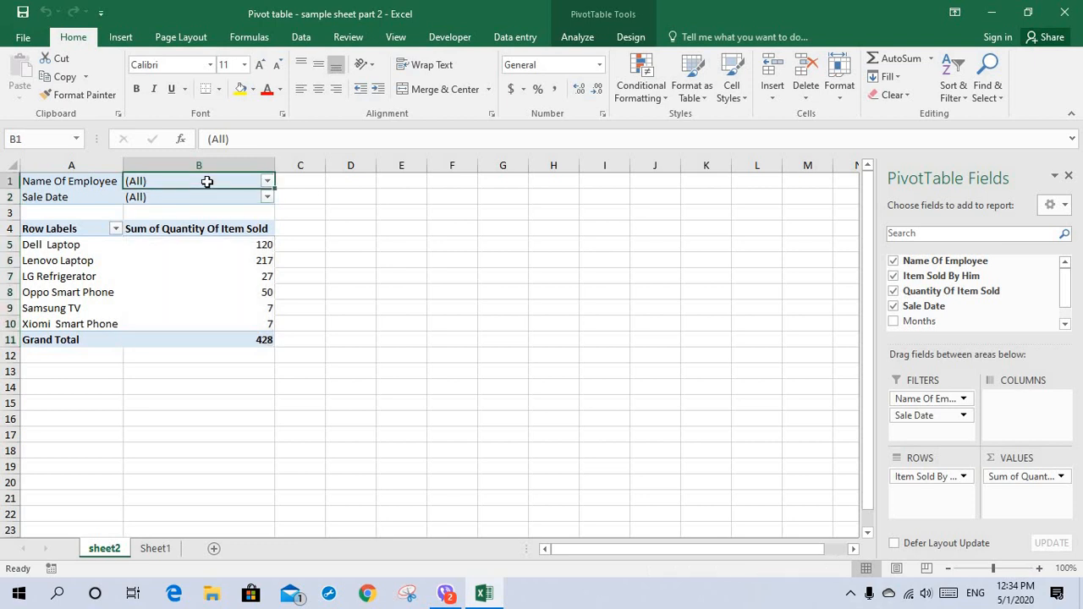
pyautogui.click(578, 39)
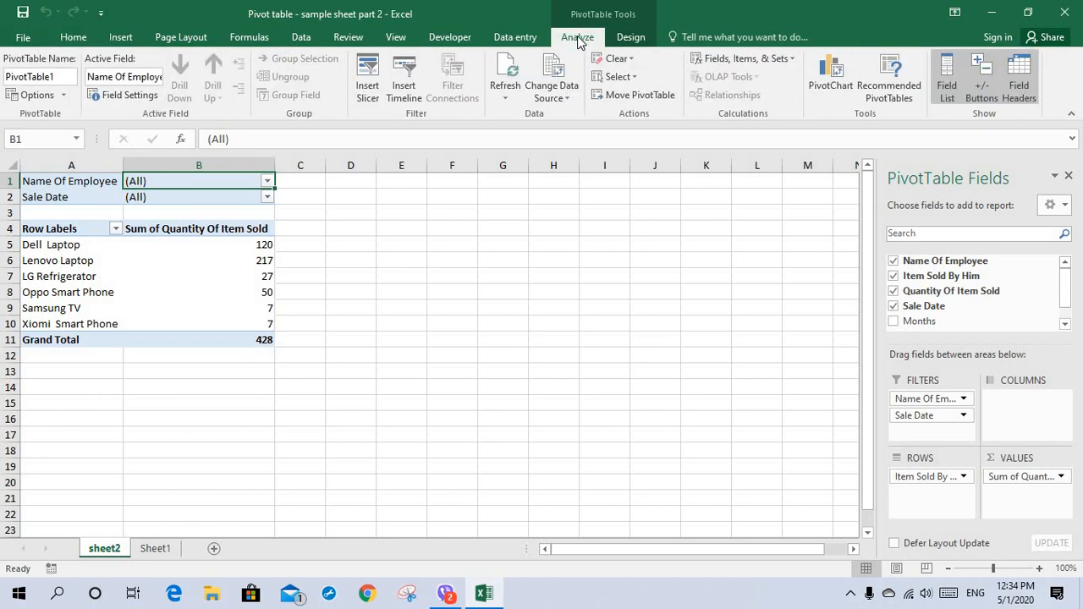
pyautogui.click(368, 90)
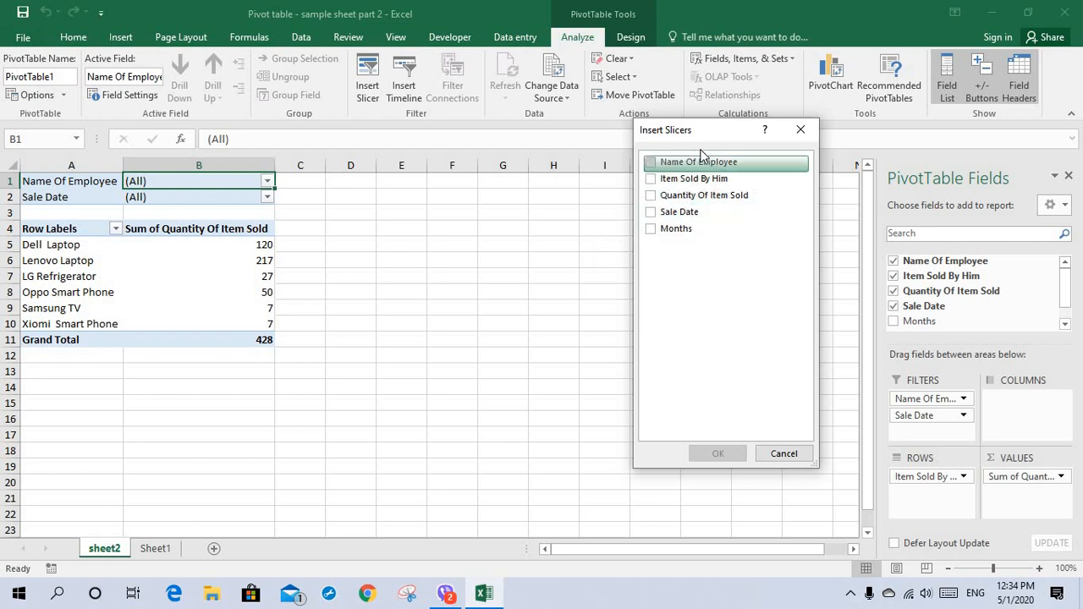
pyautogui.click(650, 163)
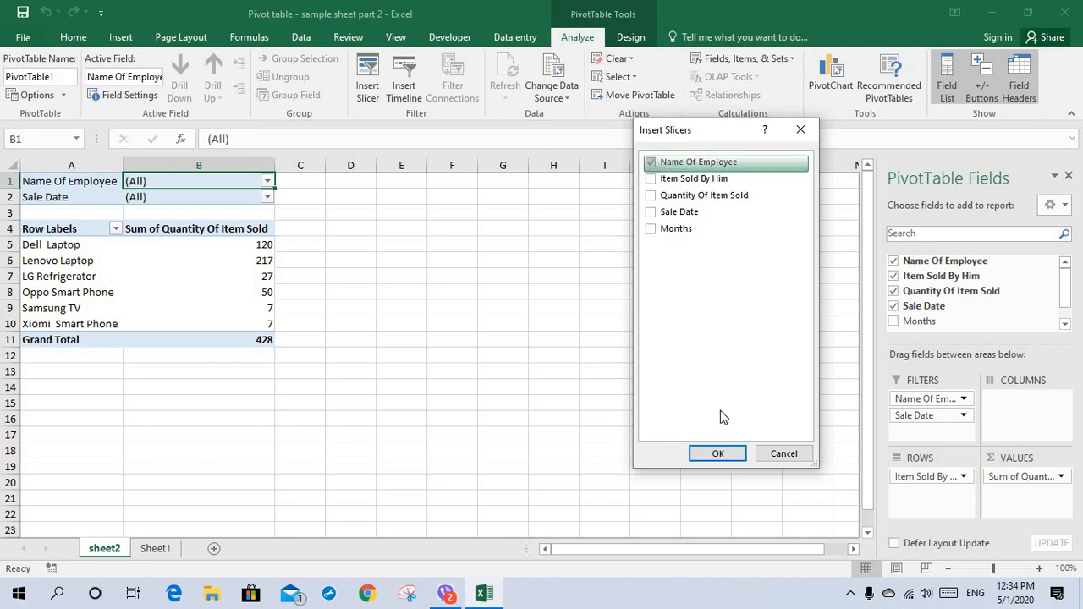
pyautogui.click(712, 452)
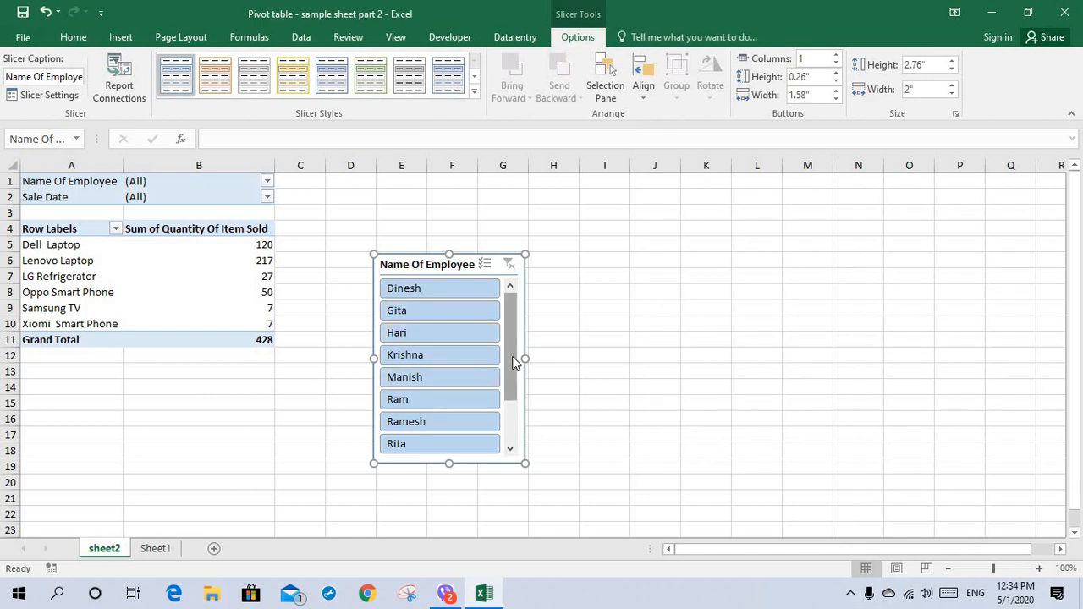
# Look through the employee slicer, filter the pivot table by the first employee, and clear that filter.
pyautogui.scroll(-2, 506, 317)
pyautogui.scroll(2, 506, 315)
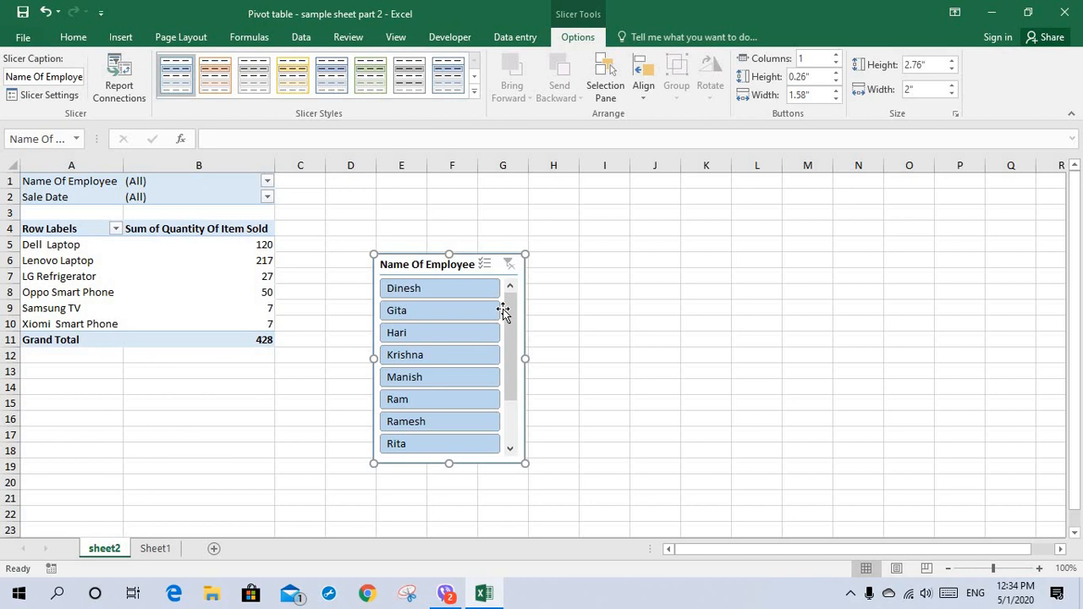
pyautogui.click(435, 293)
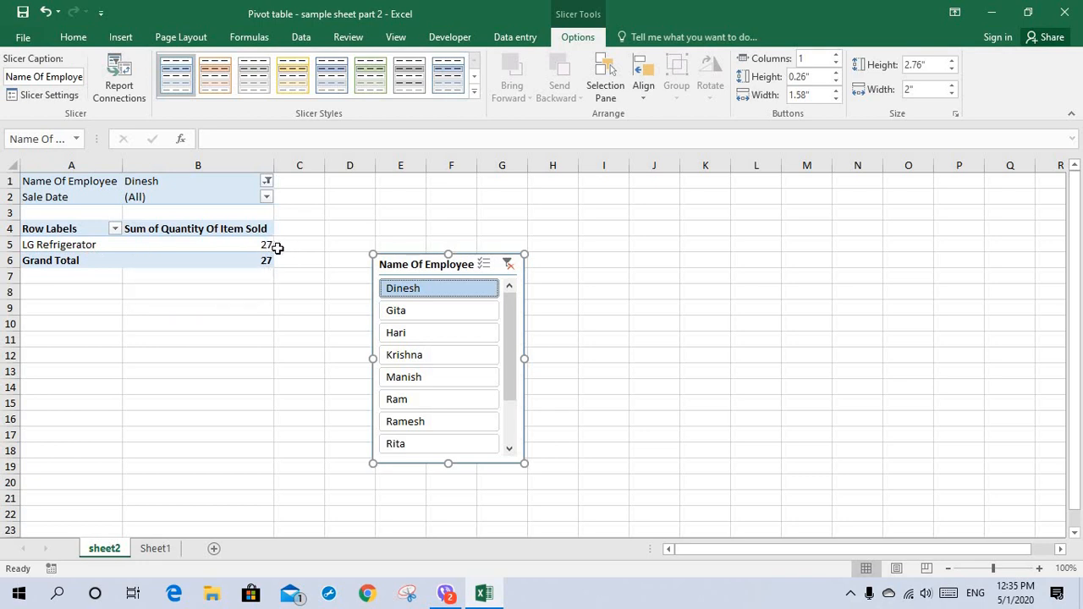
pyautogui.click(509, 266)
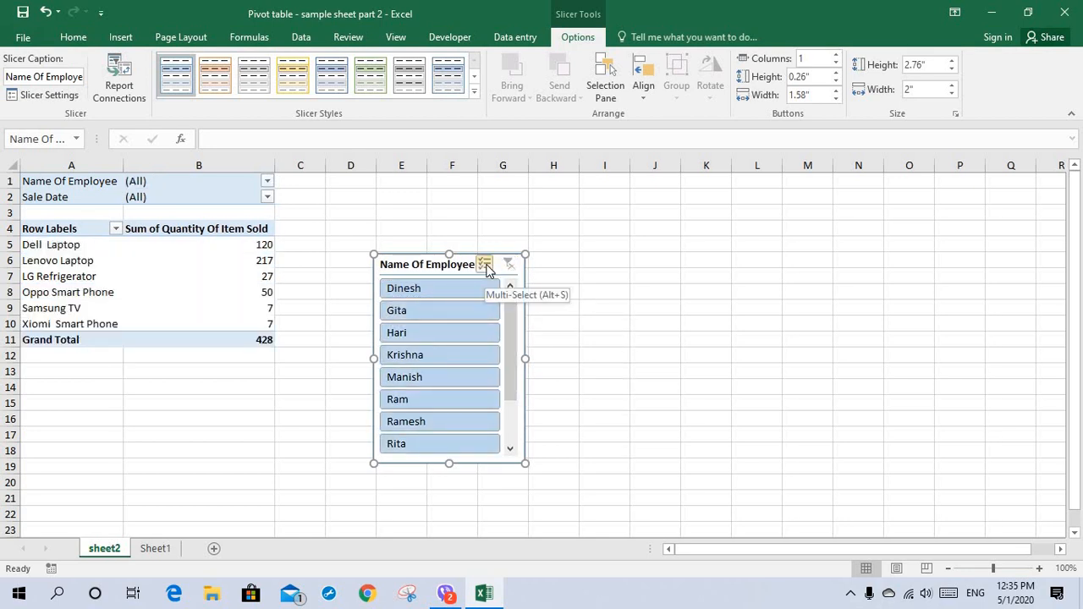
# Use Multi-Select in the employee slicer to exclude the first four employees, and clear the filter.
pyautogui.click(485, 265)
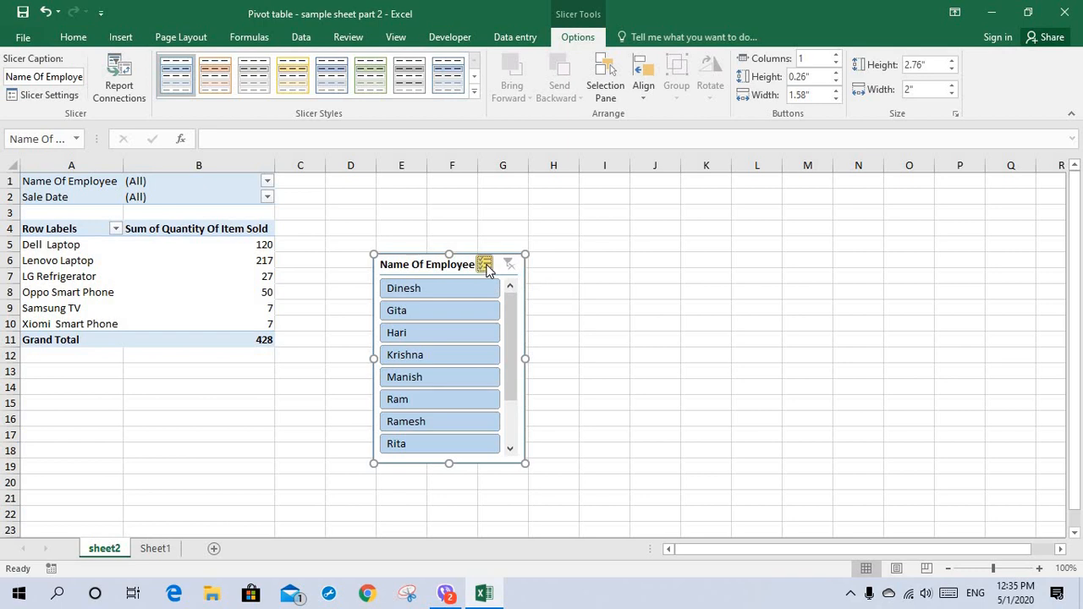
pyautogui.click(438, 292)
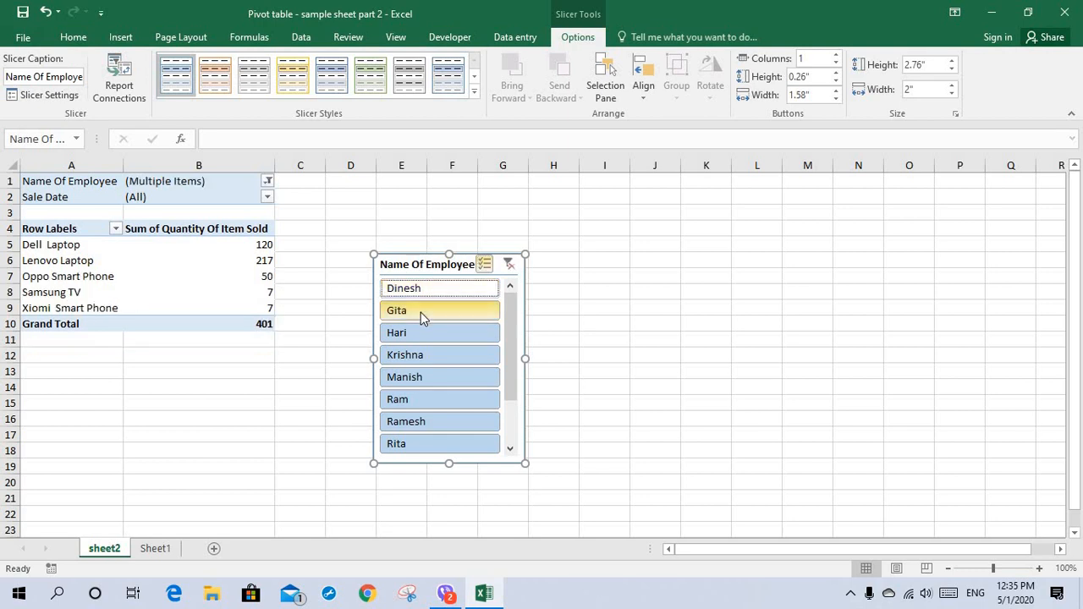
pyautogui.click(412, 340)
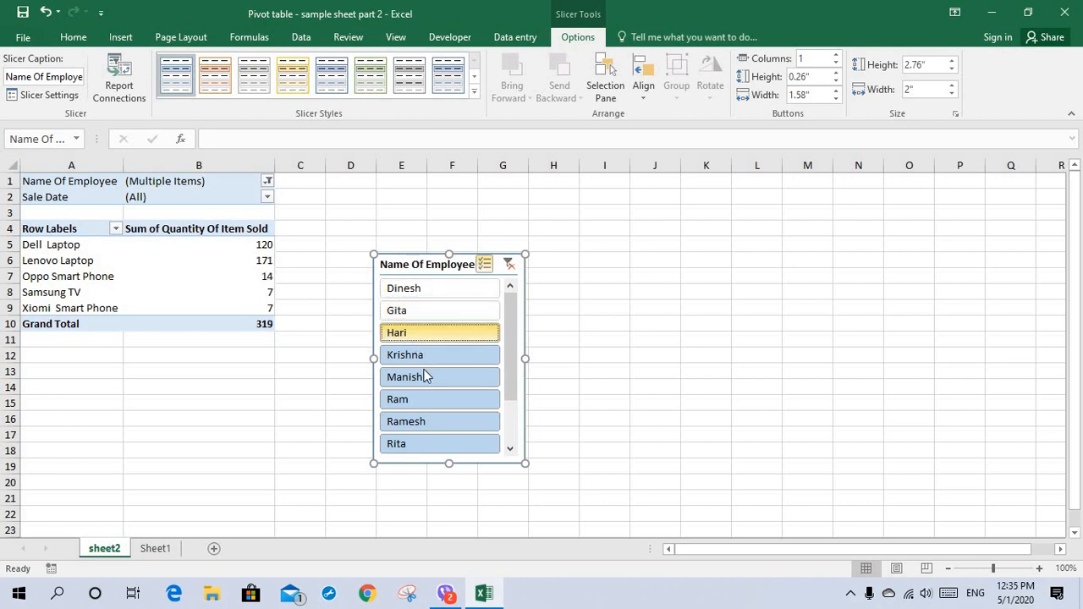
pyautogui.click(423, 360)
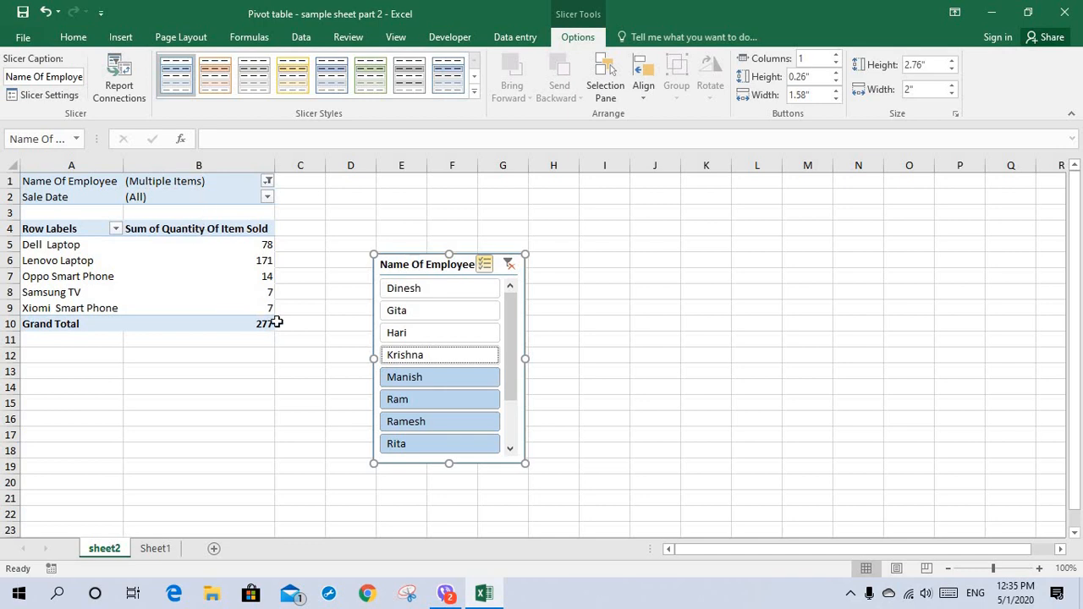
pyautogui.click(508, 265)
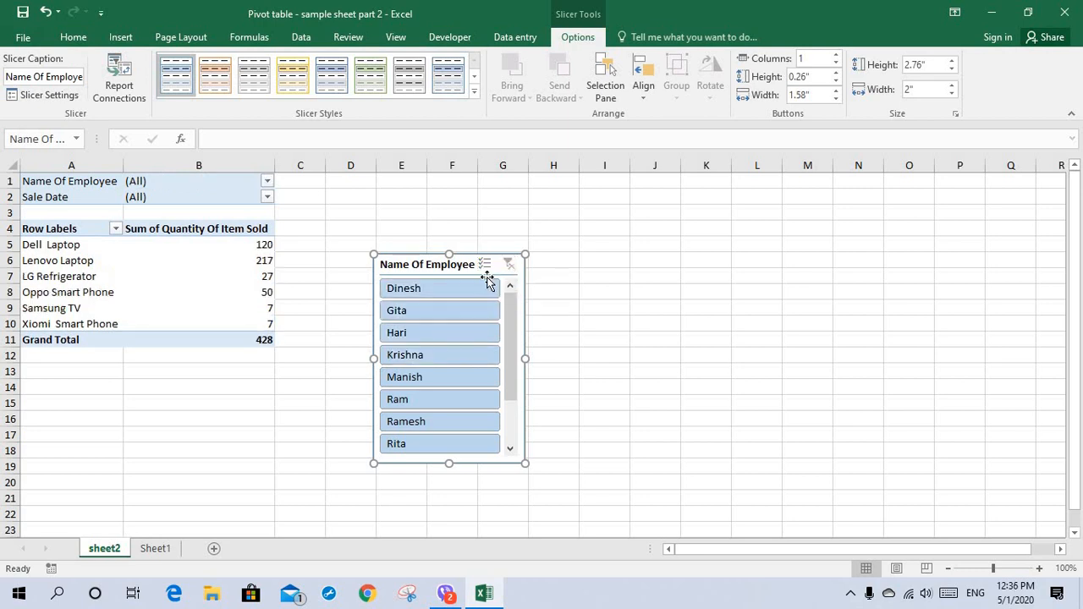
# Filter the pivot table by only the second employee in the slicer, and clear the filter.
pyautogui.click(428, 310)
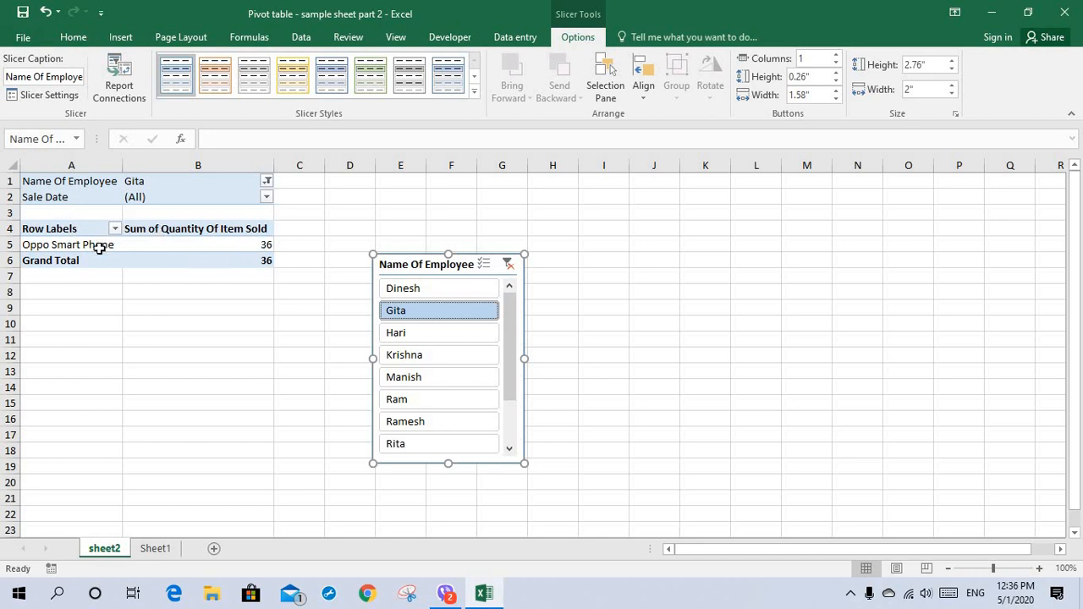
pyautogui.moveTo(237, 249)
pyautogui.click(351, 292)
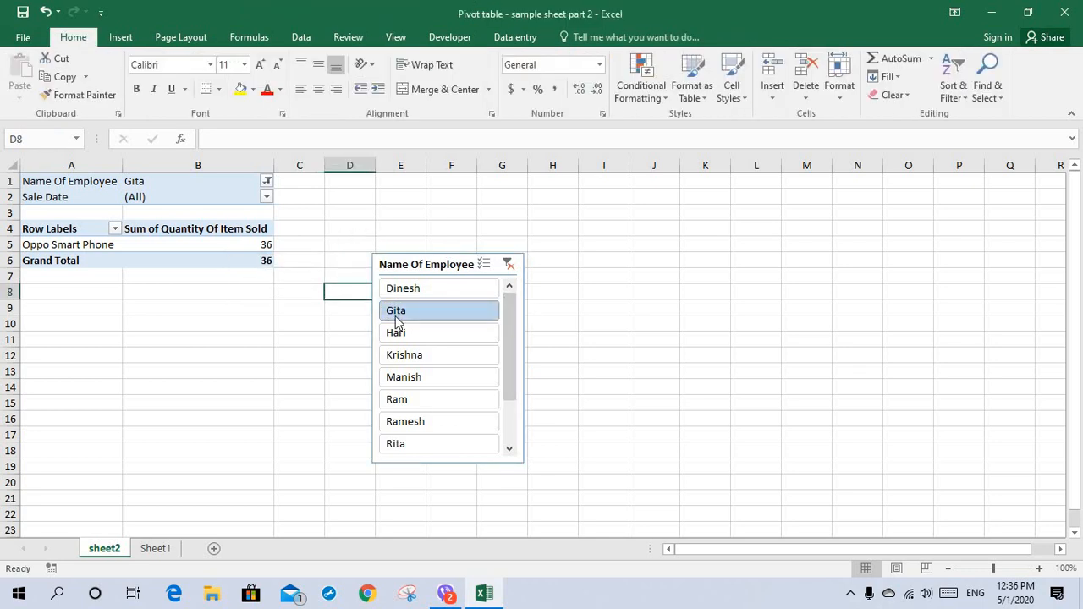
pyautogui.click(508, 264)
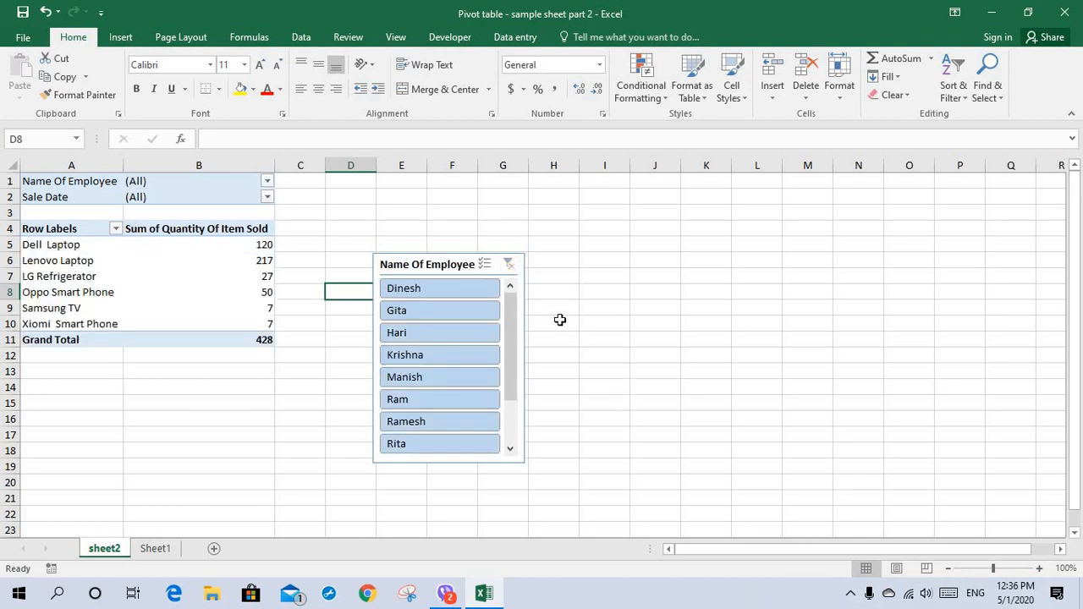
# Insert a Sale Date slicer for the pivot table and place it to the right of the Name Of Employee slicer.
pyautogui.click(205, 196)
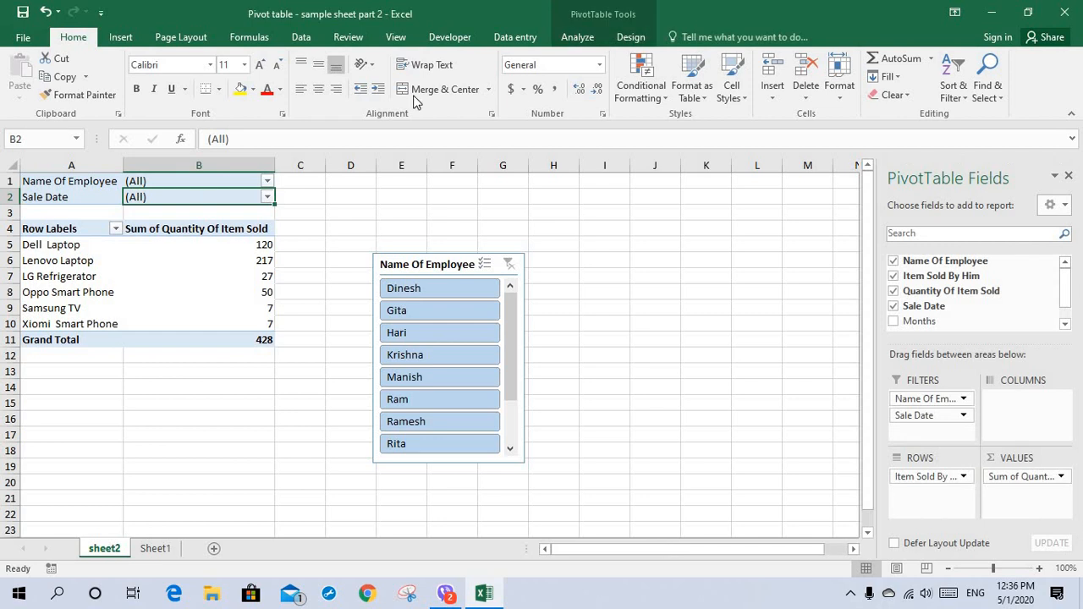
pyautogui.click(575, 39)
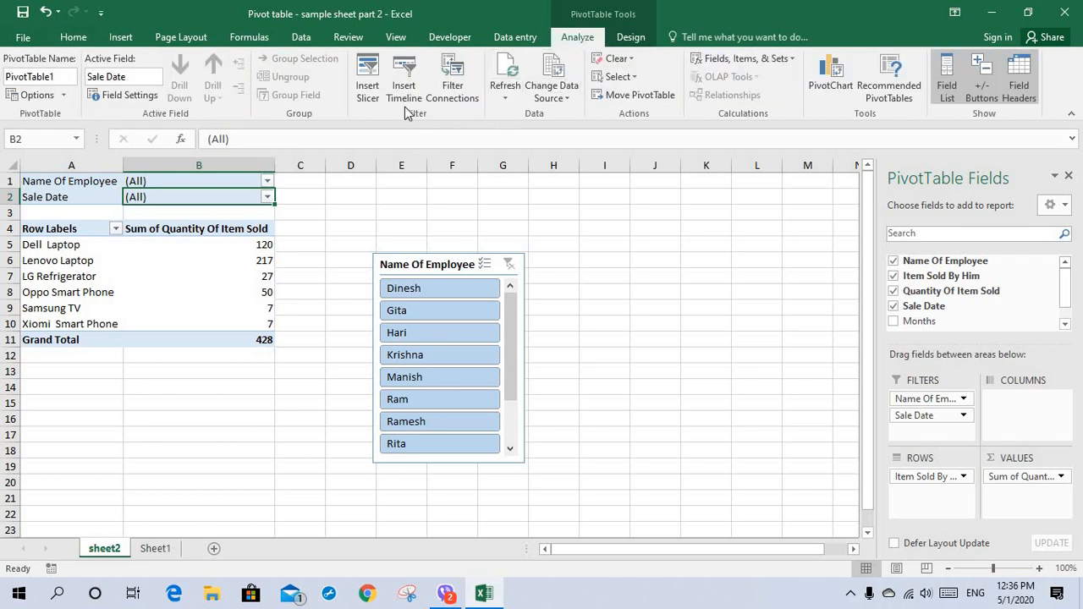
pyautogui.click(367, 93)
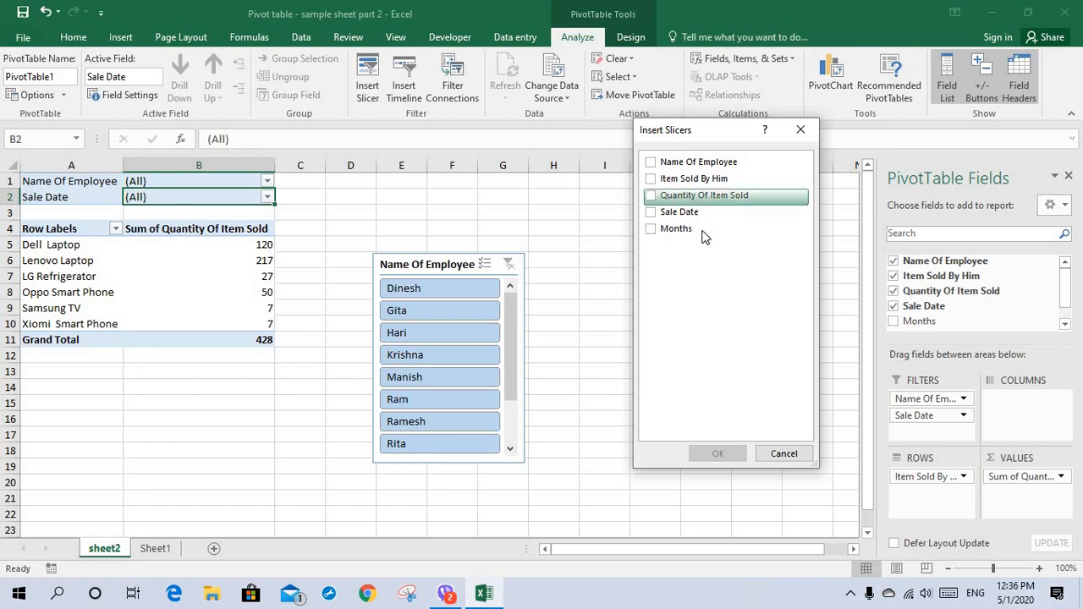
pyautogui.click(649, 213)
pyautogui.click(721, 454)
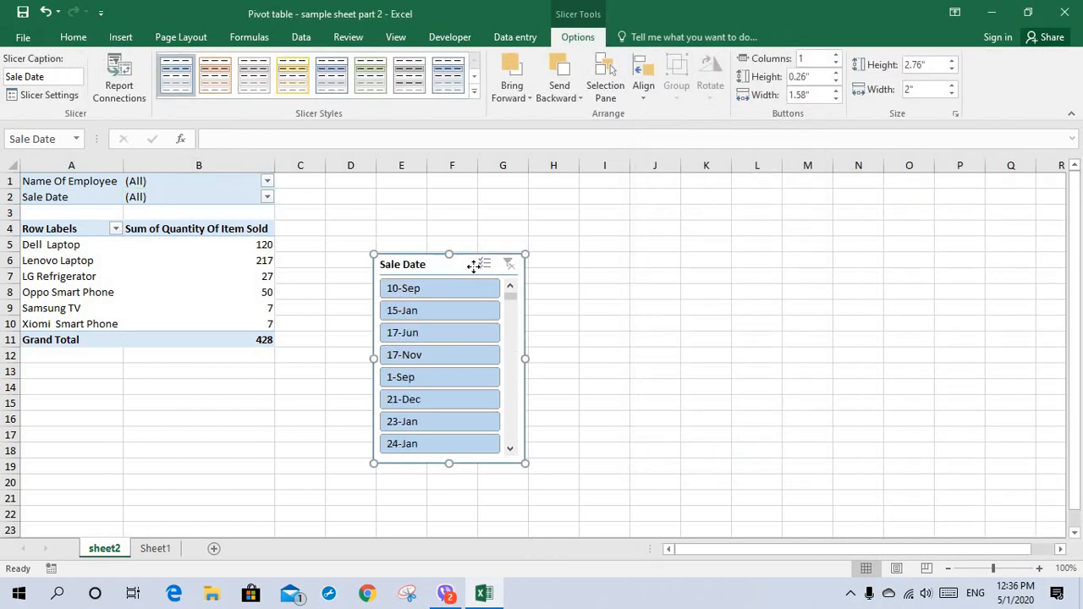
pyautogui.moveTo(479, 264); pyautogui.dragTo(655, 269)
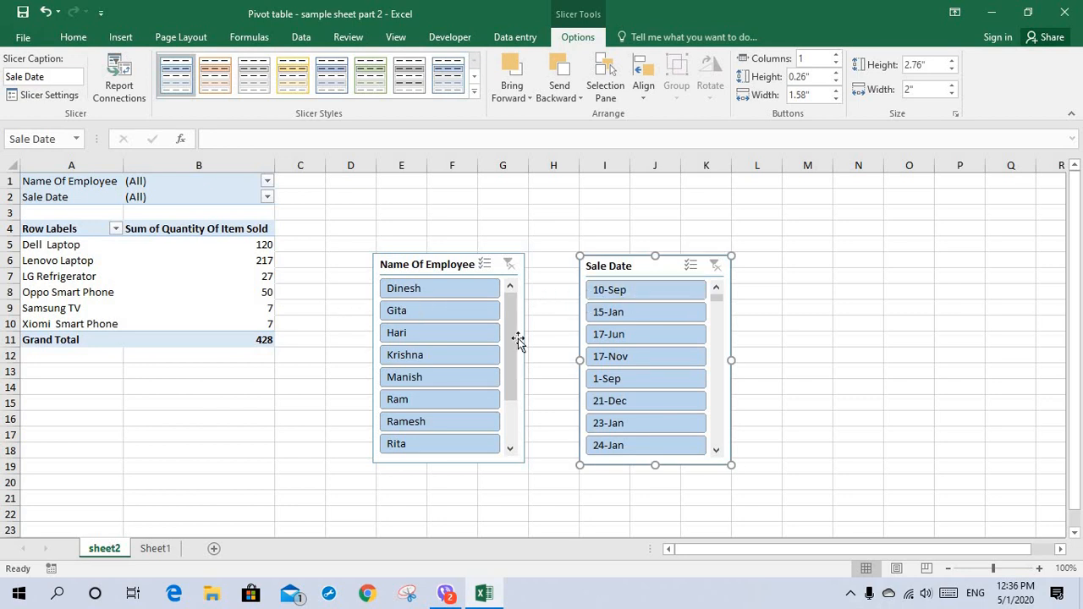
# Filter the pivot table by the first employee with the Name Of Employee slicer, and switch the filter to the fourth employee.
pyautogui.click(433, 290)
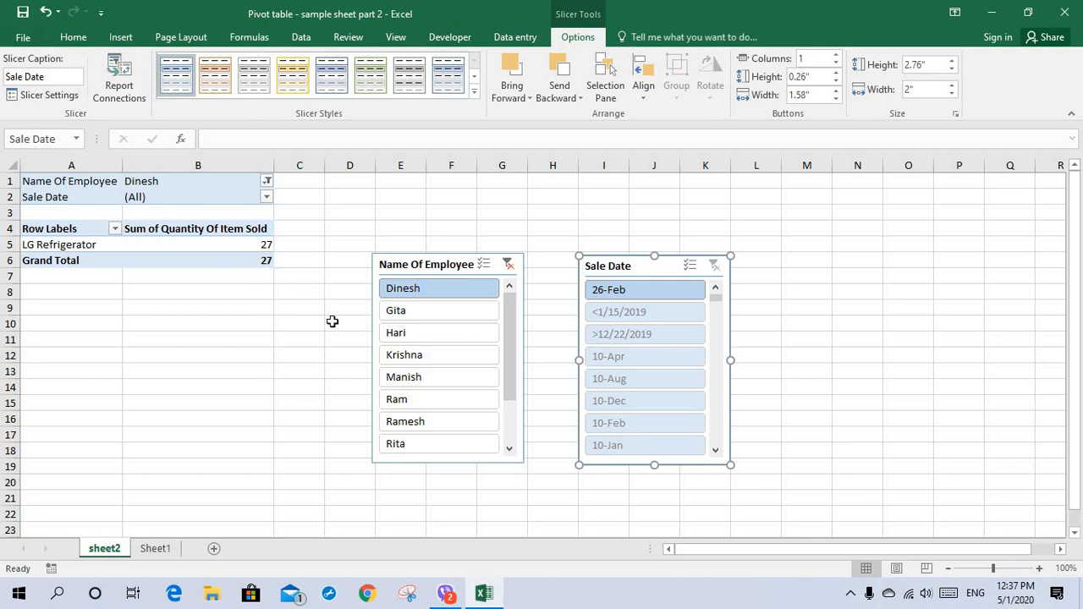
pyautogui.click(510, 269)
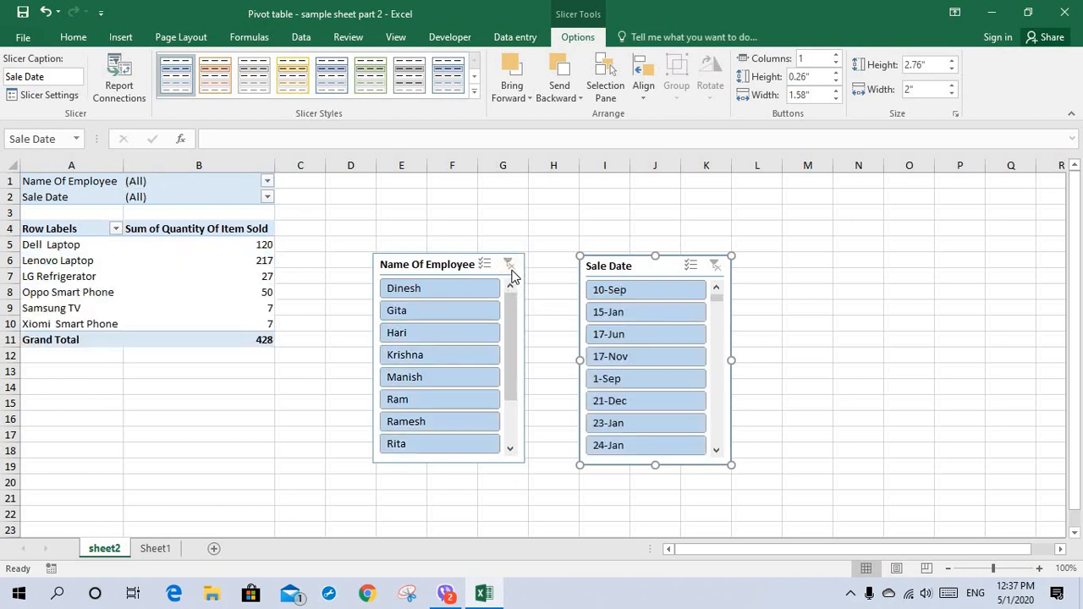
pyautogui.click(434, 354)
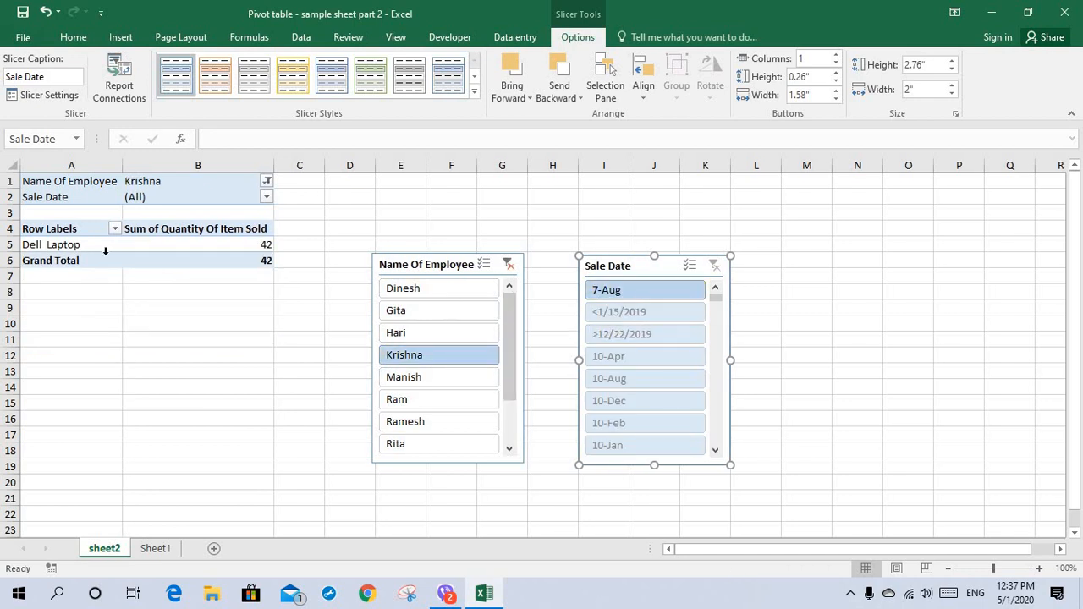
# Replace the employee filter with a 17-Nov filter in the Sale Date slicer, and clear that date filter.
pyautogui.moveTo(261, 255)
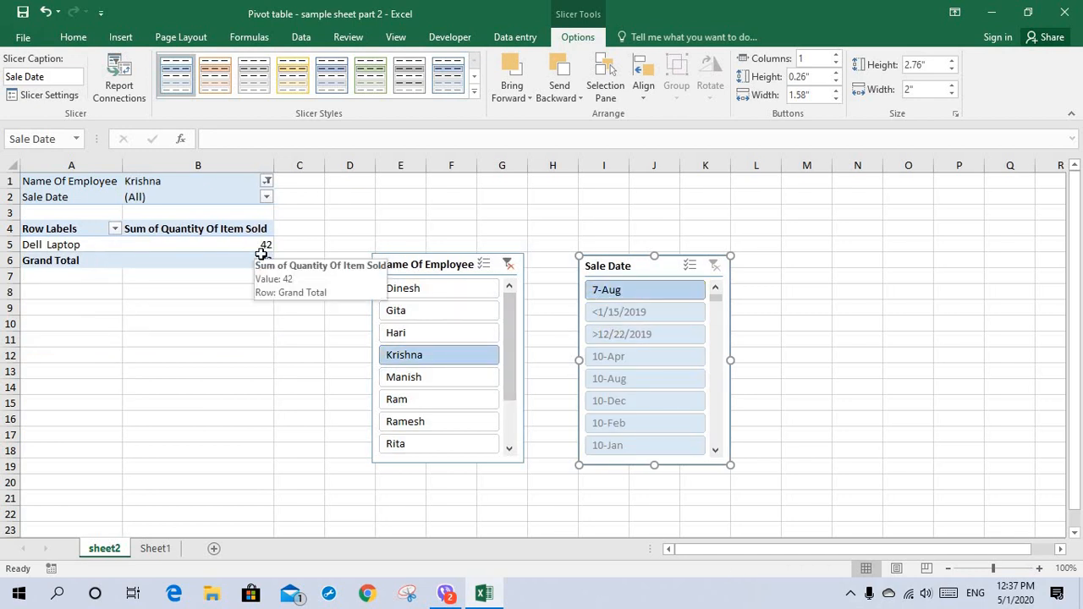
pyautogui.click(508, 265)
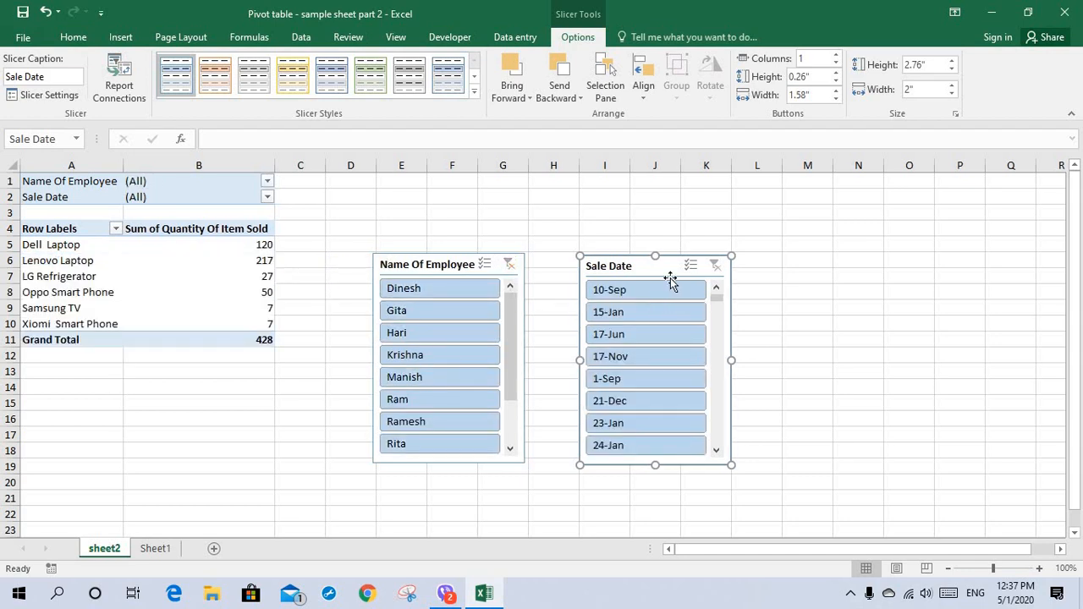
pyautogui.click(632, 358)
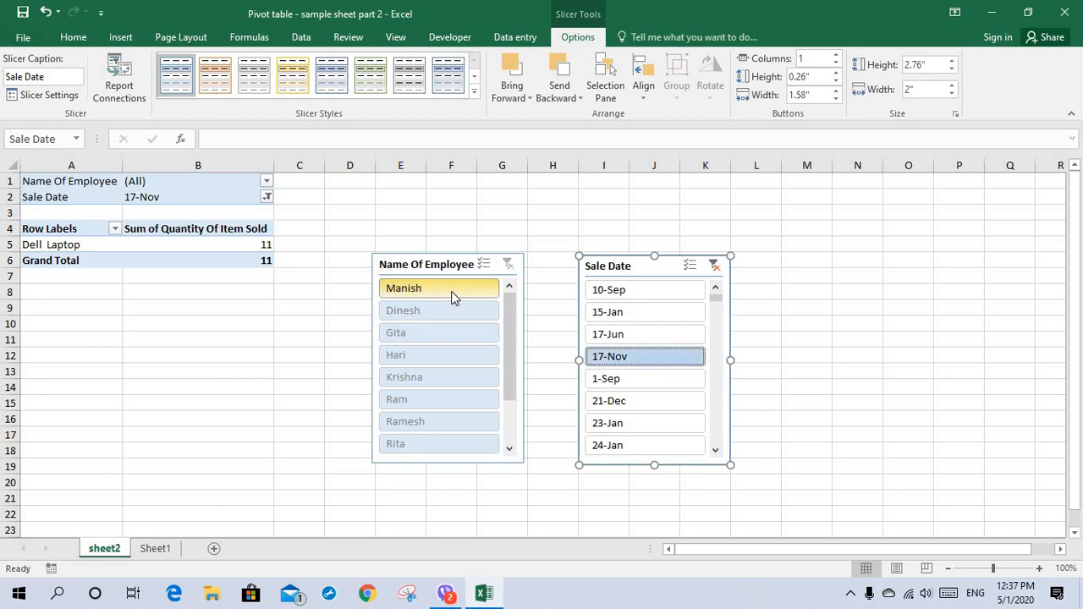
pyautogui.click(715, 267)
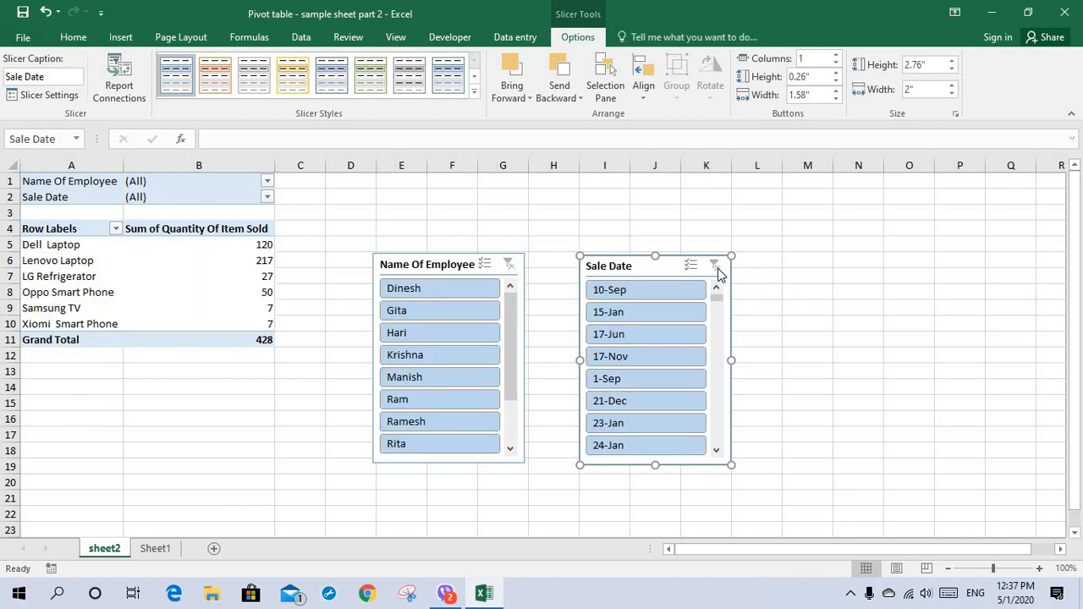
# Use Multi-Select in the Name Of Employee slicer to exclude the first three employees, and clear the filter.
pyautogui.click(485, 265)
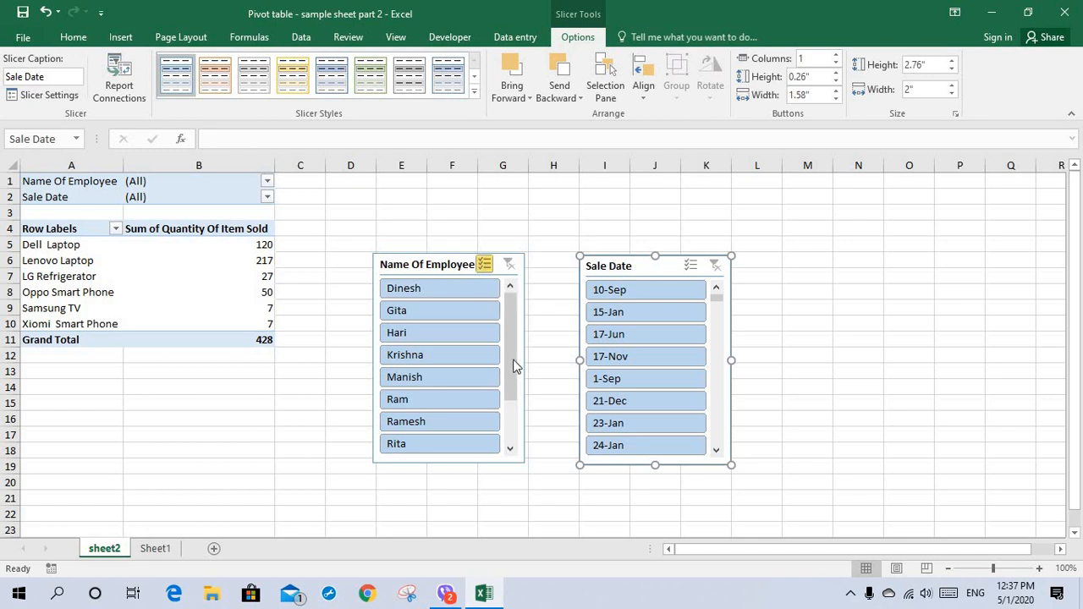
pyautogui.click(443, 288)
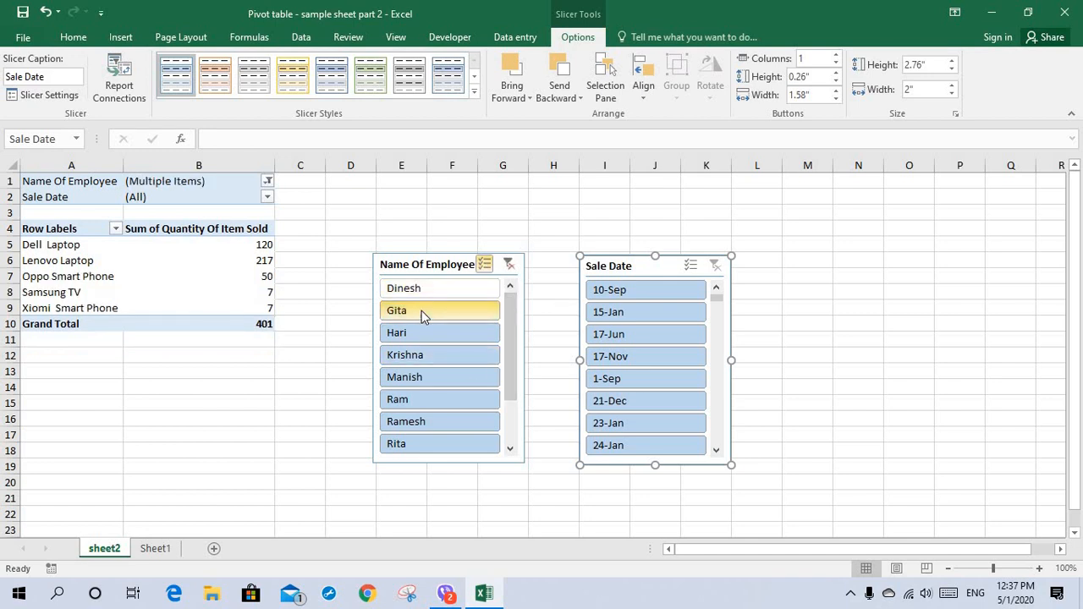
pyautogui.click(424, 313)
pyautogui.click(417, 339)
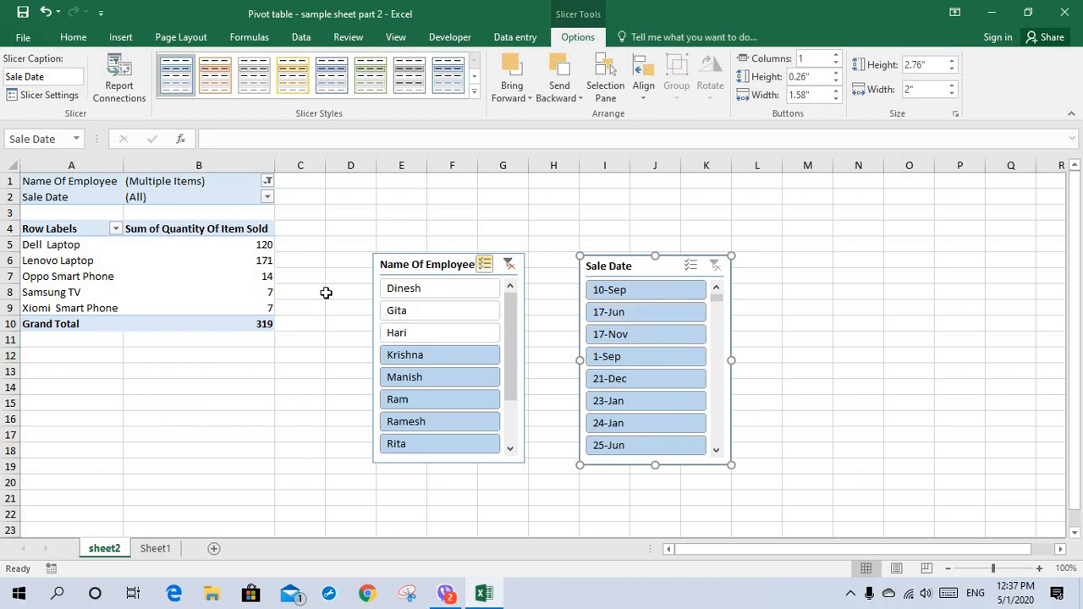
pyautogui.click(509, 265)
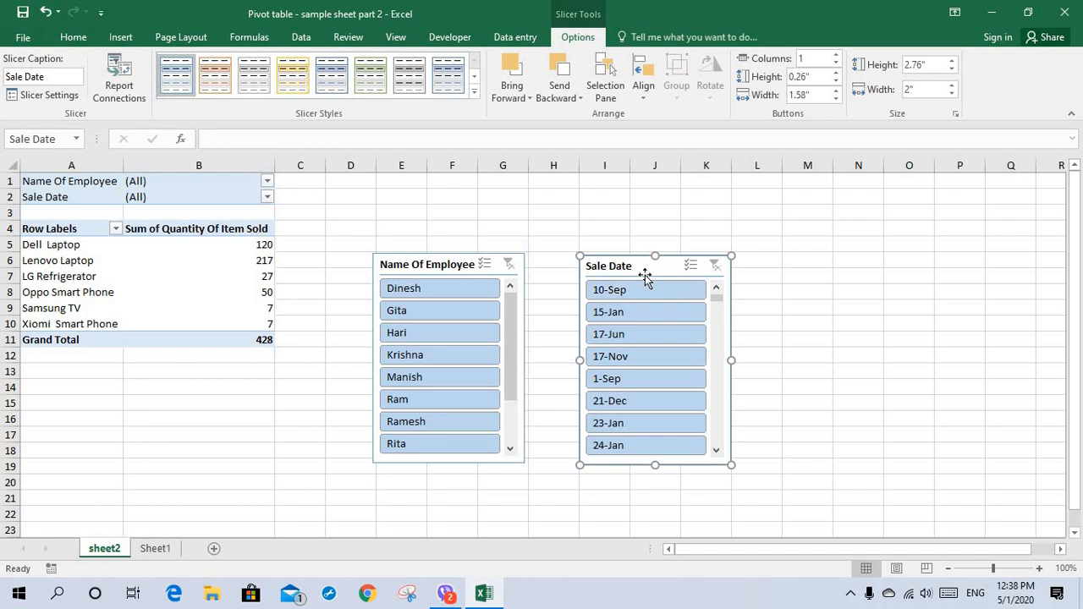
# Disconnect the Sale Date slicer from the pivot table through Filter Connections, and test it by filtering on the first employee and clearing the filter.
pyautogui.click(203, 183)
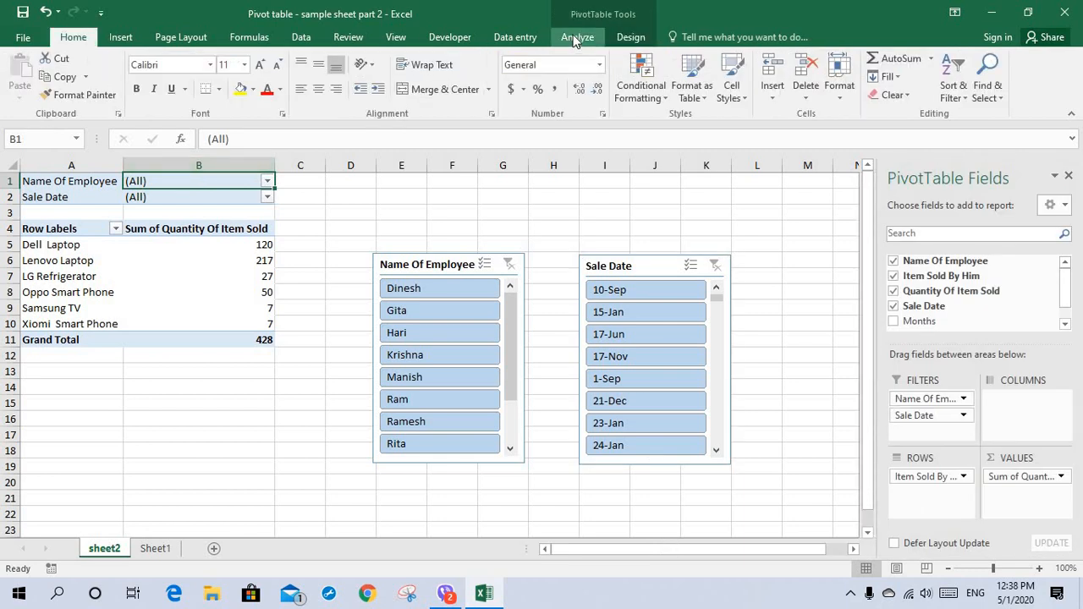
pyautogui.click(574, 39)
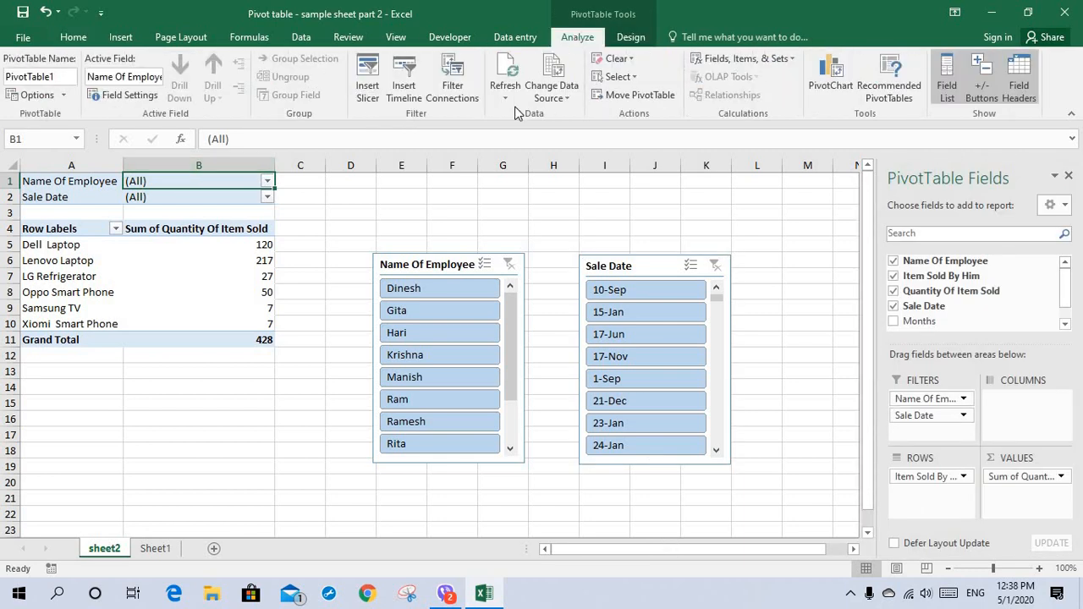
pyautogui.click(455, 94)
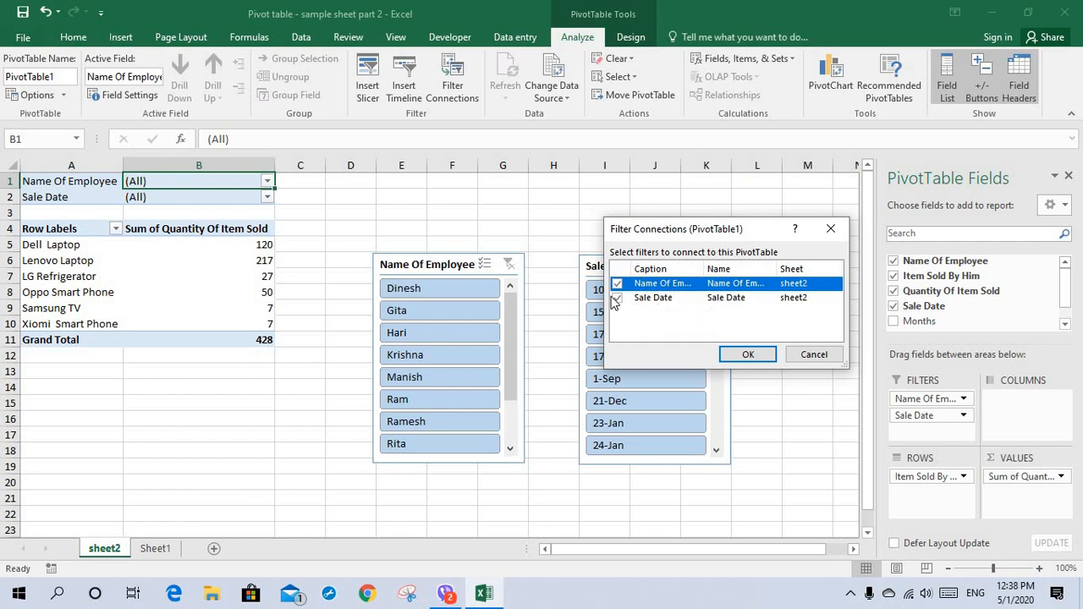
pyautogui.click(620, 300)
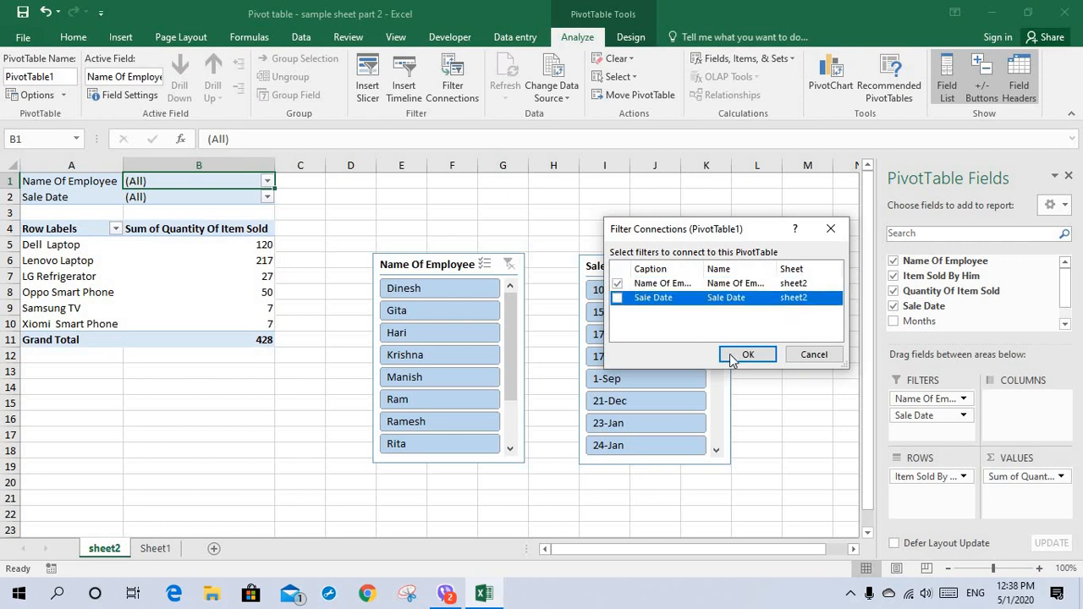
pyautogui.click(734, 354)
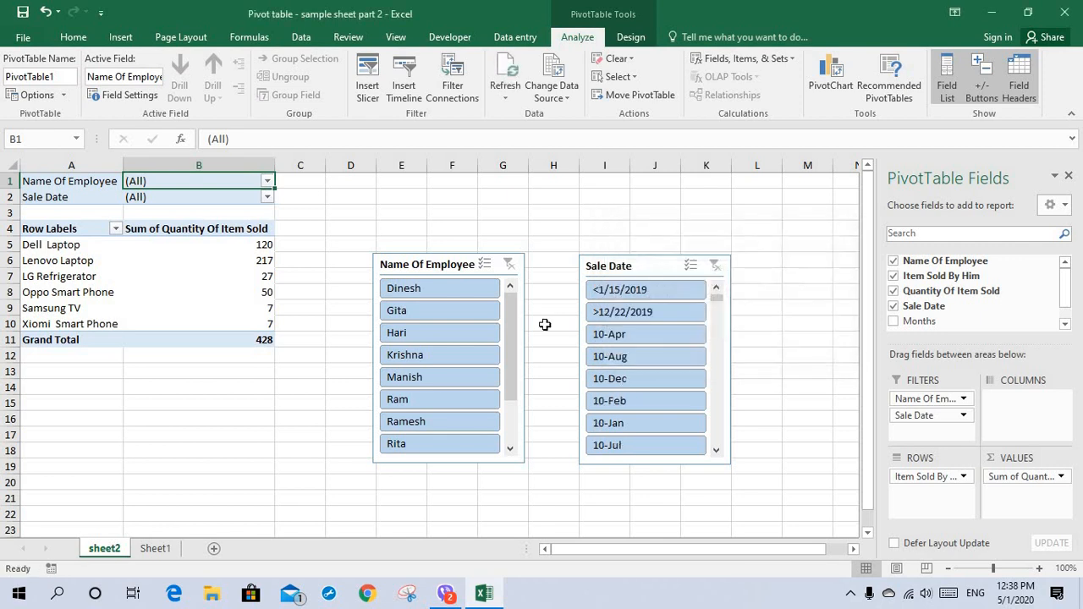
pyautogui.click(435, 292)
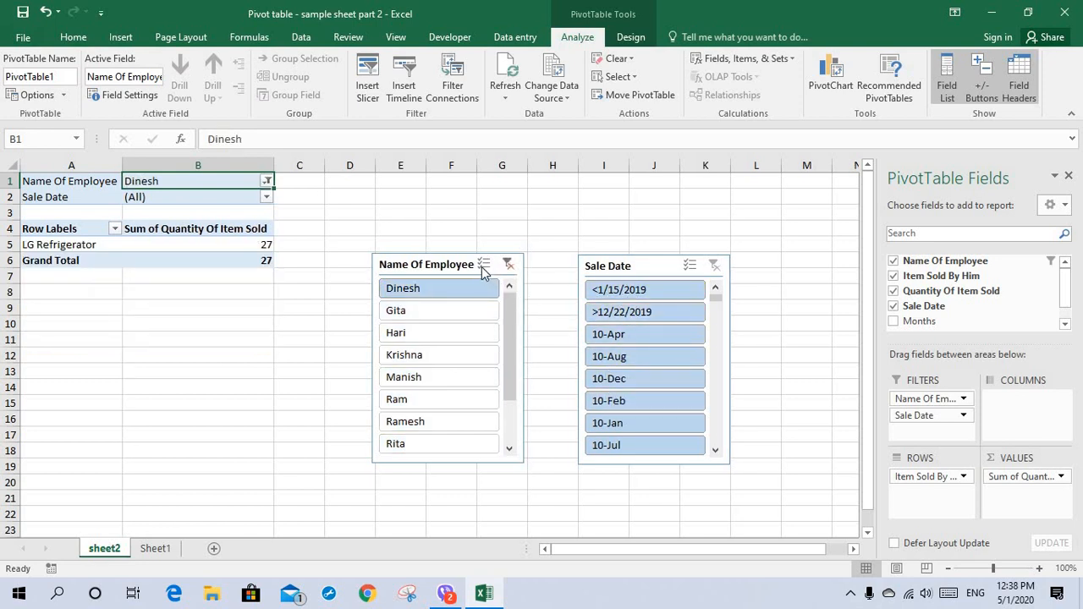
pyautogui.click(508, 266)
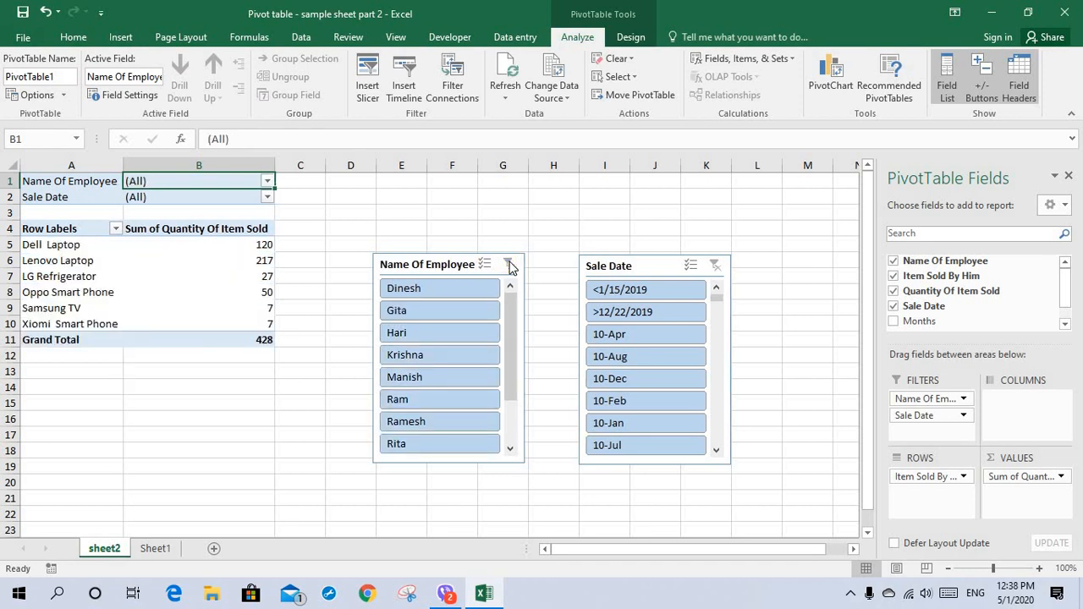
# Reconnect the Sale Date slicer through Filter Connections, and test it by filtering on the sixth employee and clearing the filter.
pyautogui.click(453, 91)
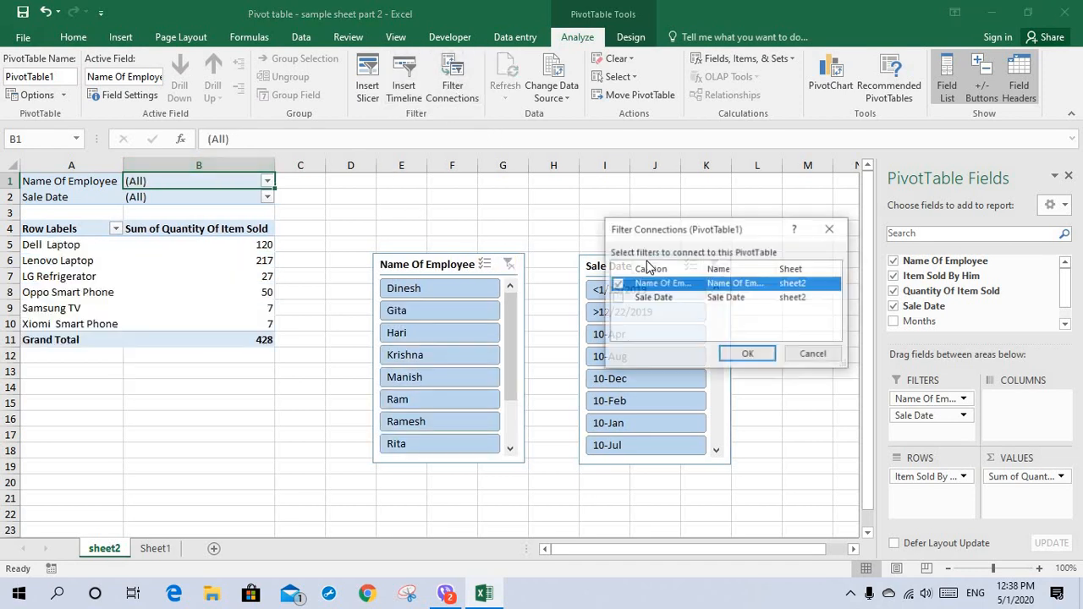
pyautogui.click(617, 298)
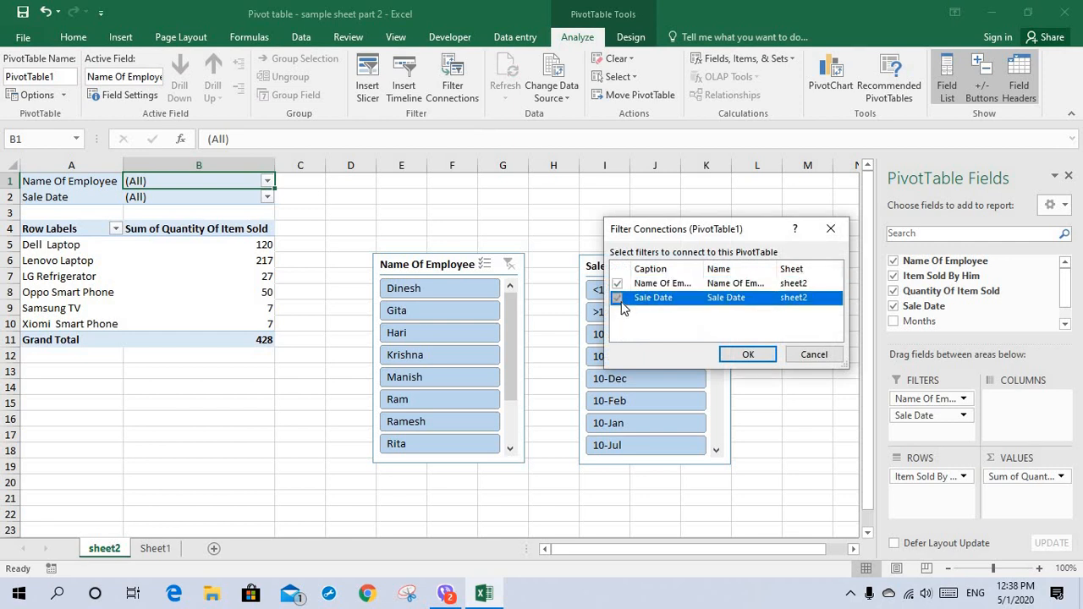
pyautogui.click(741, 354)
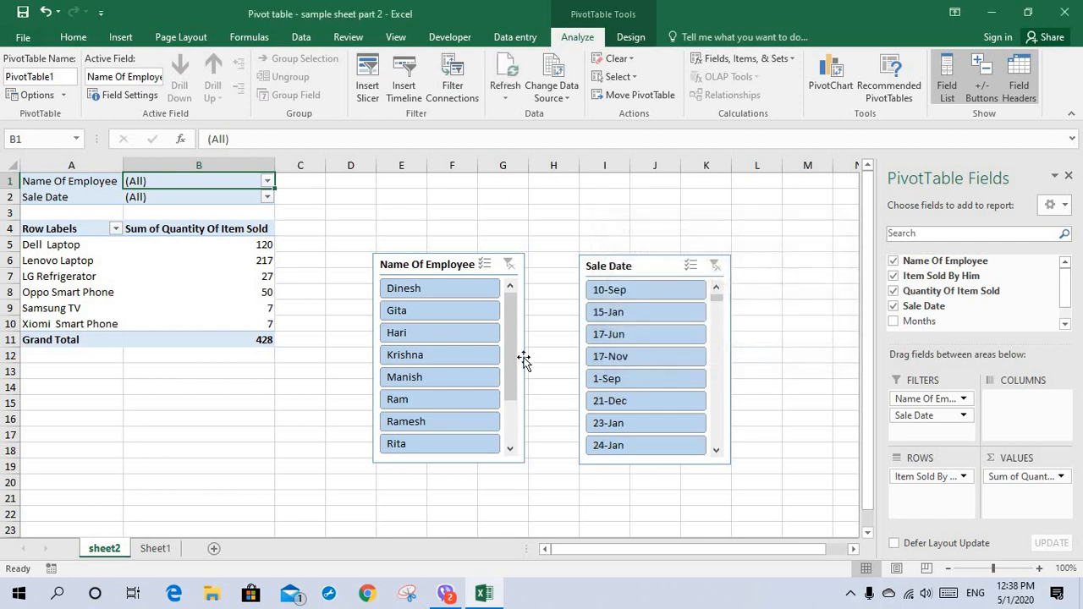
pyautogui.click(427, 402)
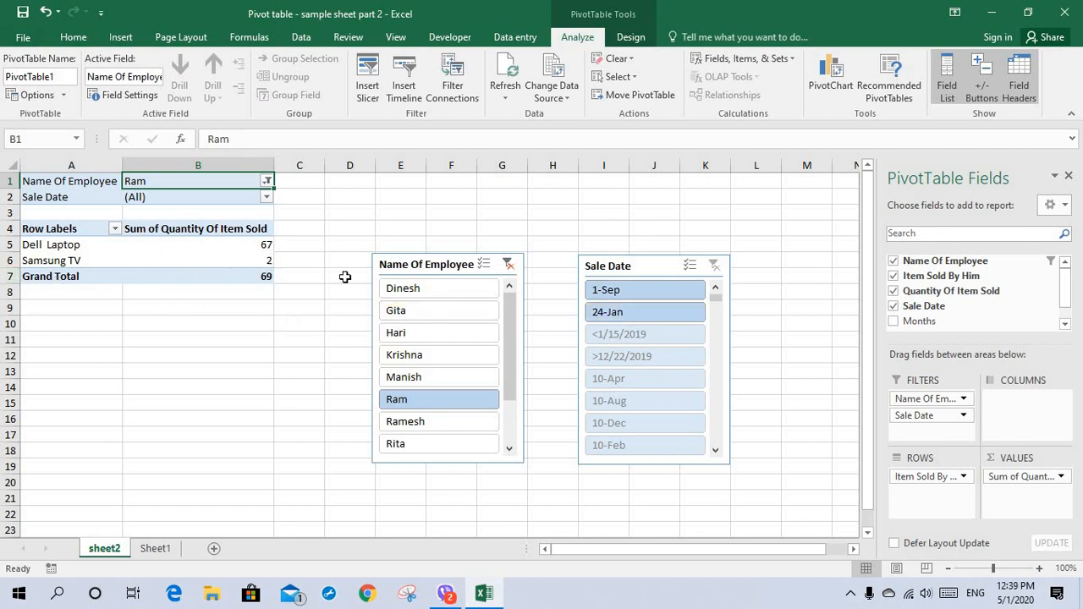
pyautogui.click(508, 265)
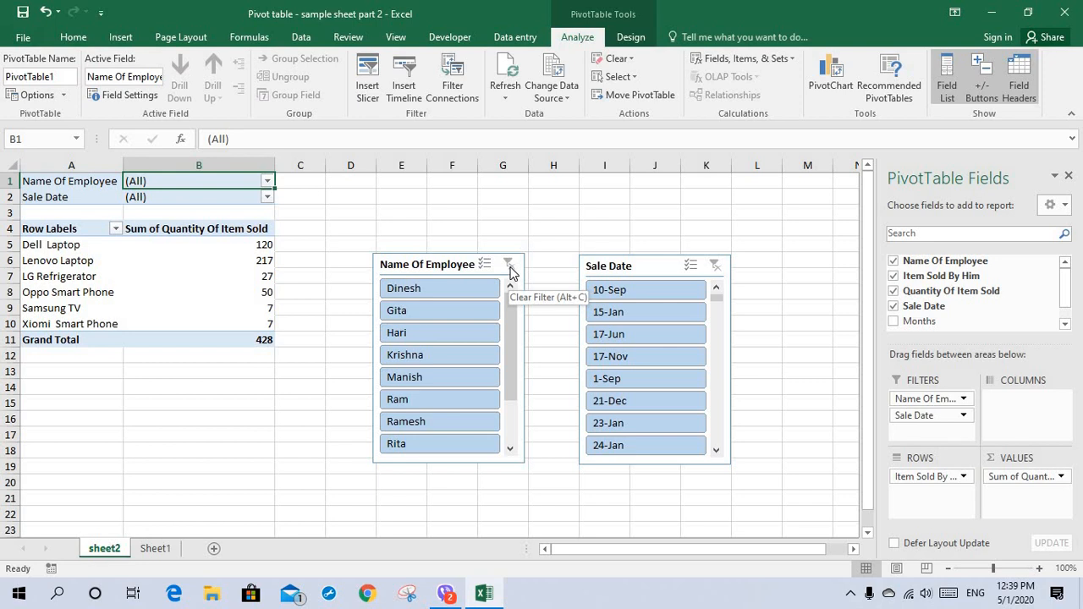
# Delete the Name Of Employee and Sale Date slicers from the sheet.
pyautogui.click(437, 259)
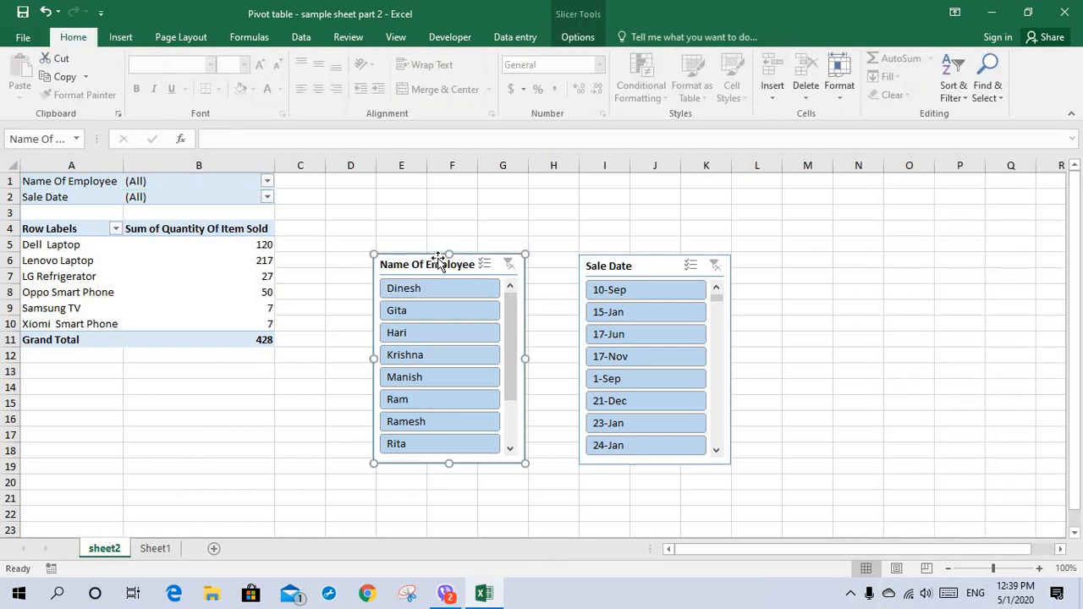
pyautogui.press('Delete')
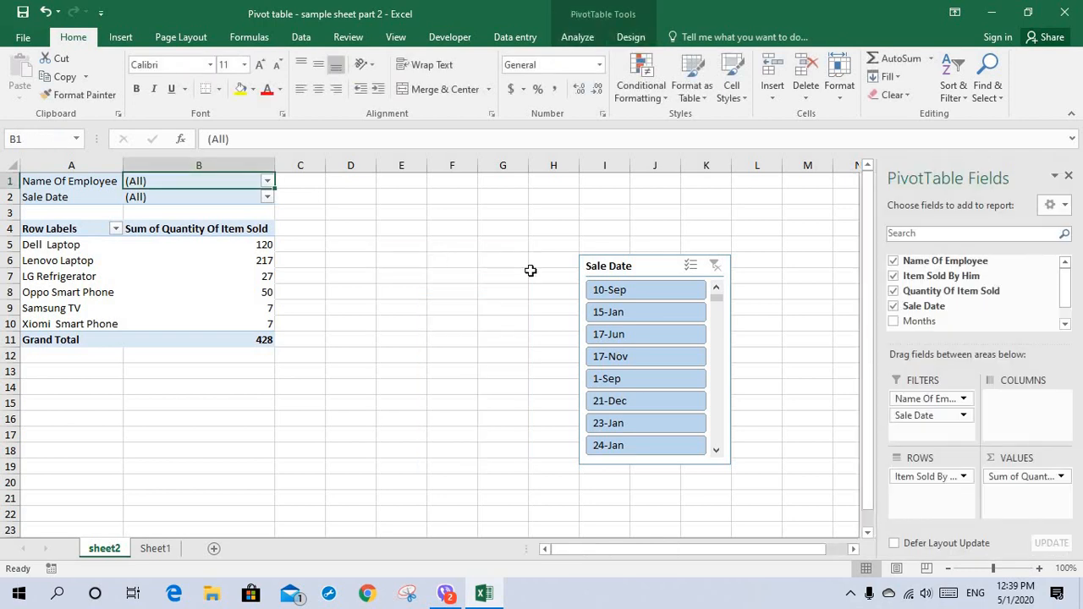
pyautogui.click(656, 259)
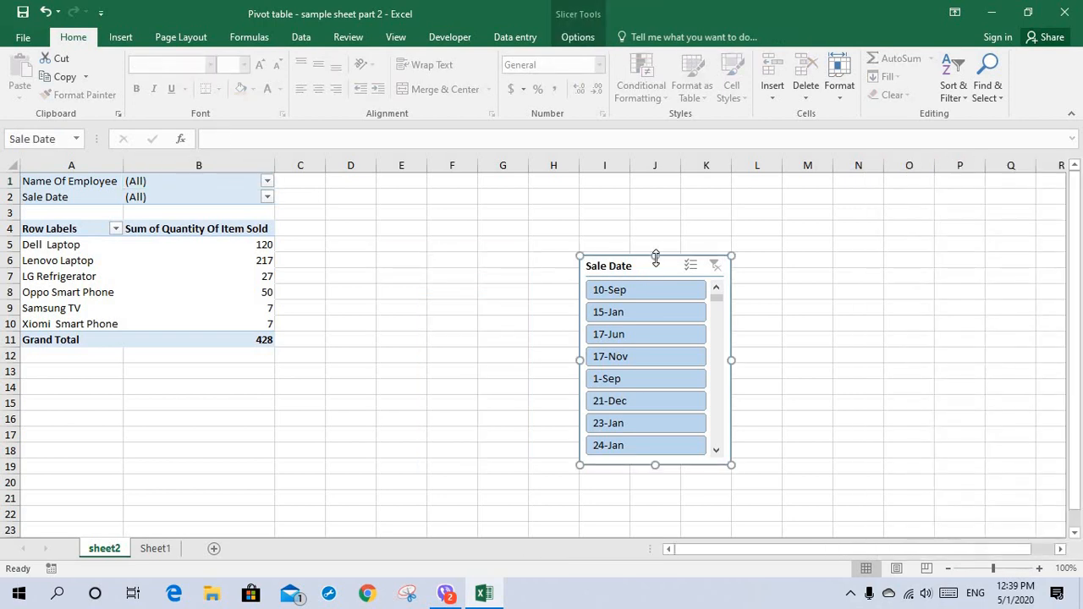
pyautogui.press('Delete')
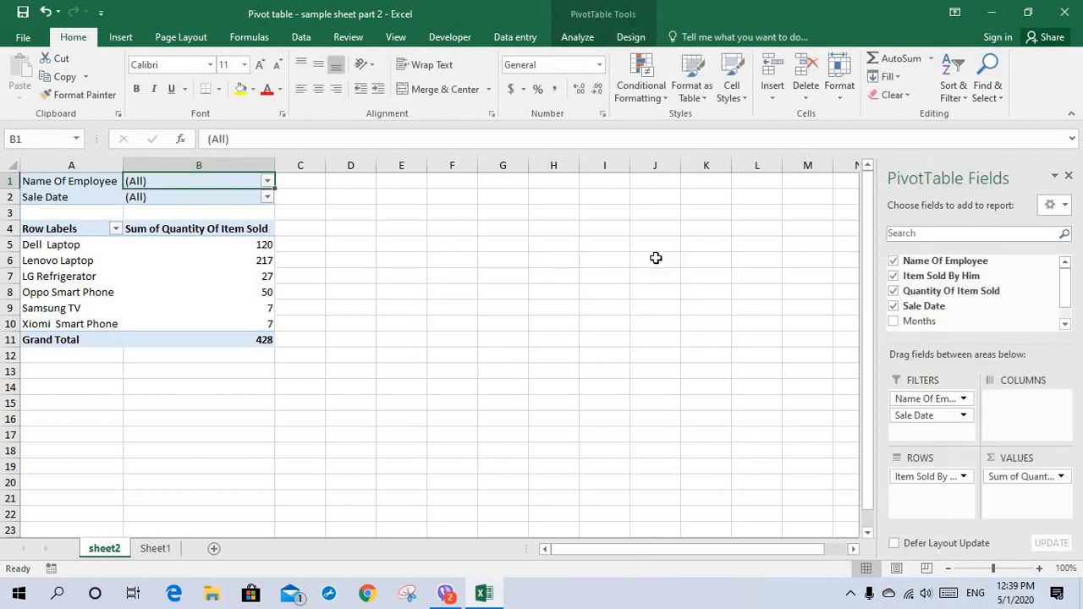
# Insert a timeline for the Sale Date field of the pivot table.
pyautogui.click(576, 38)
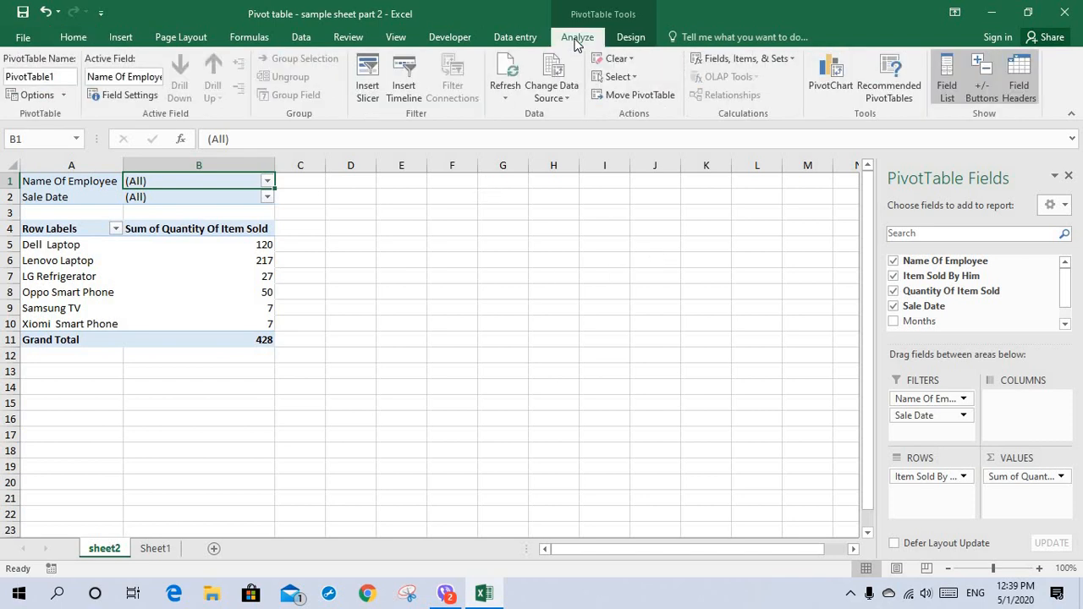
pyautogui.click(405, 93)
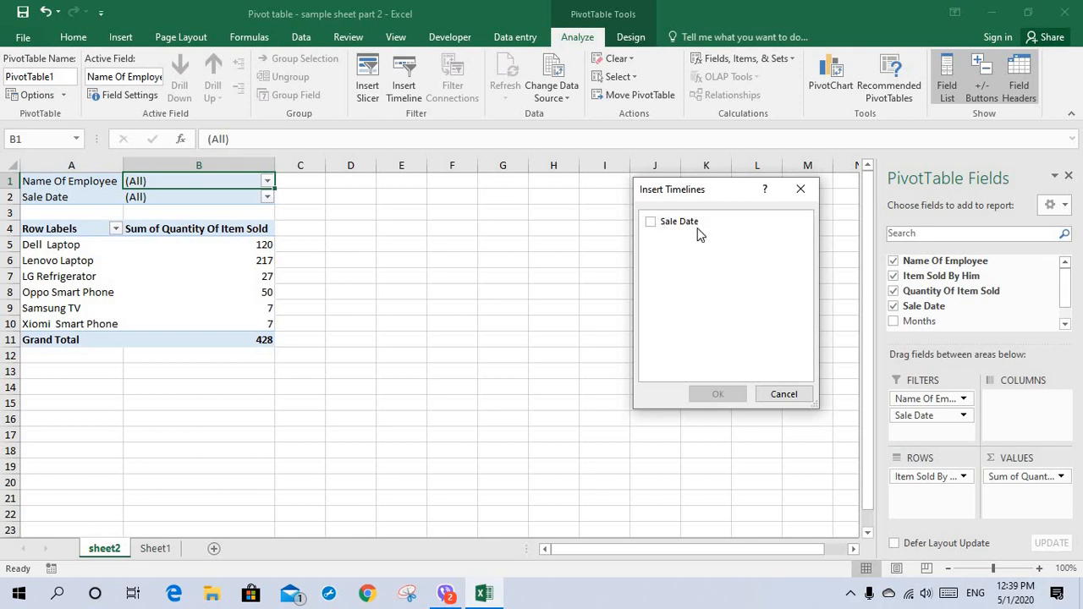
pyautogui.click(651, 223)
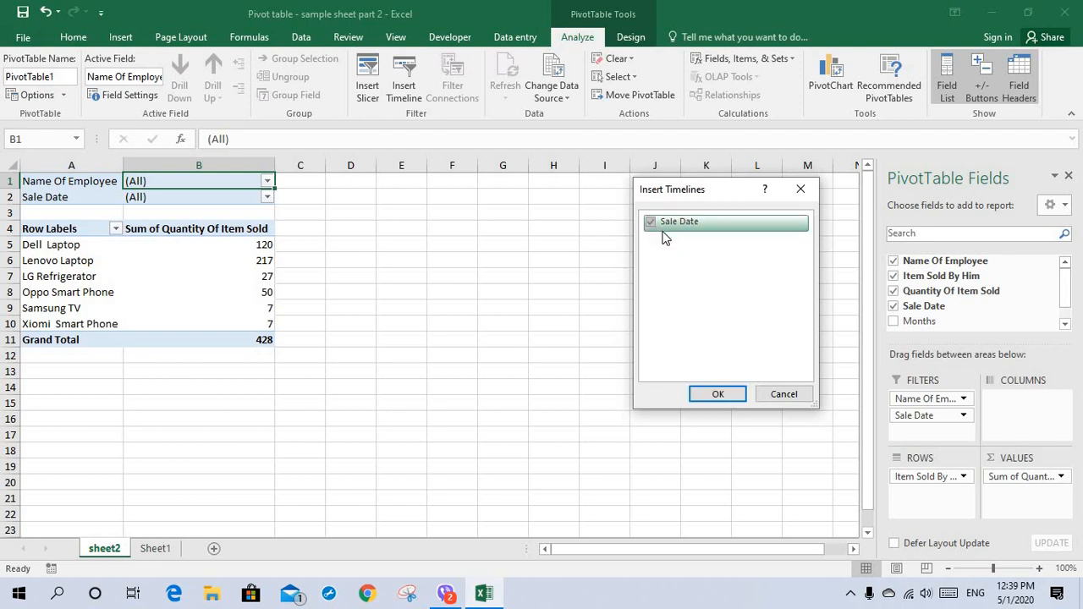
pyautogui.click(712, 395)
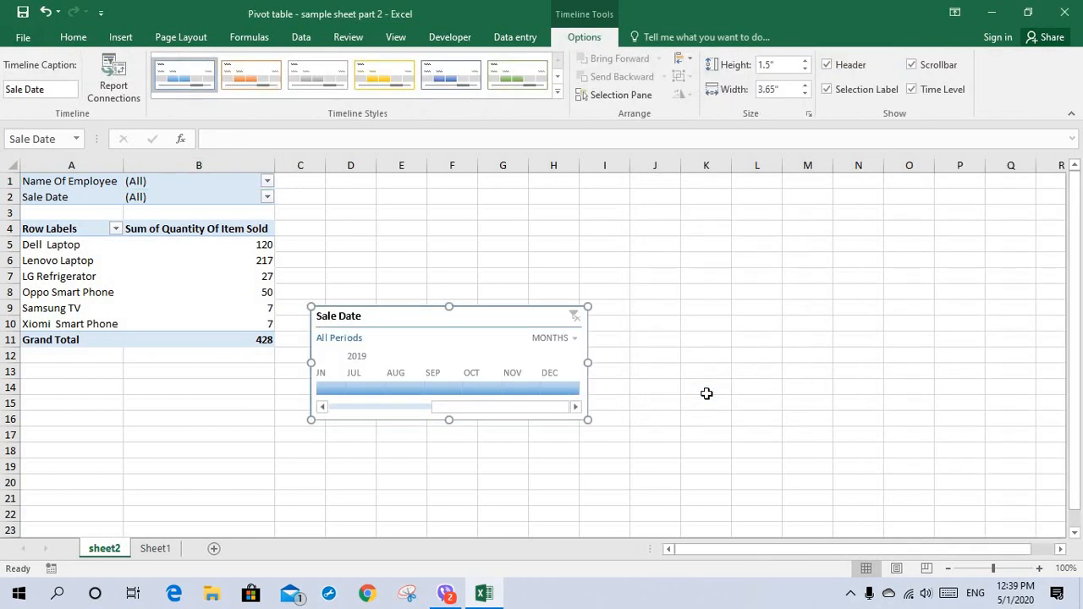
pyautogui.click(706, 392)
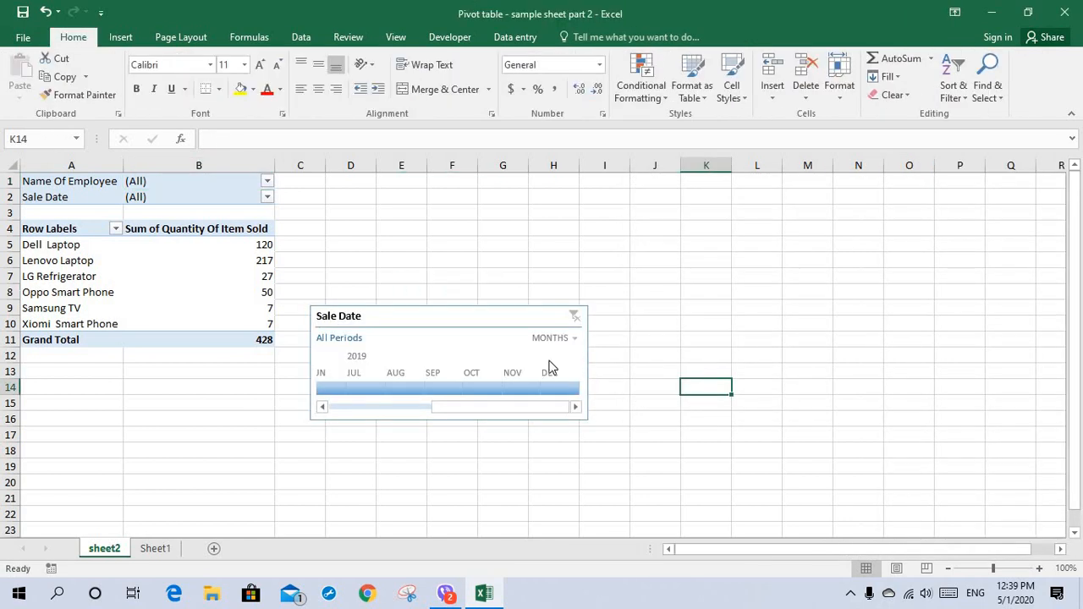
# Look at the timeline's available period levels, and filter the pivot table to July through November 2019 by months.
pyautogui.click(572, 340)
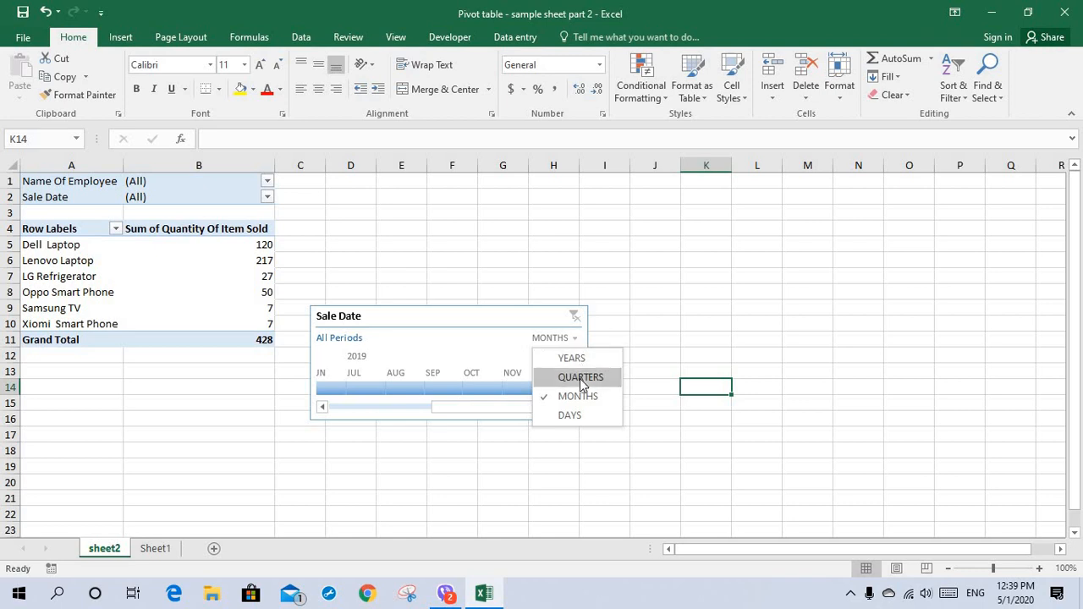
pyautogui.click(635, 337)
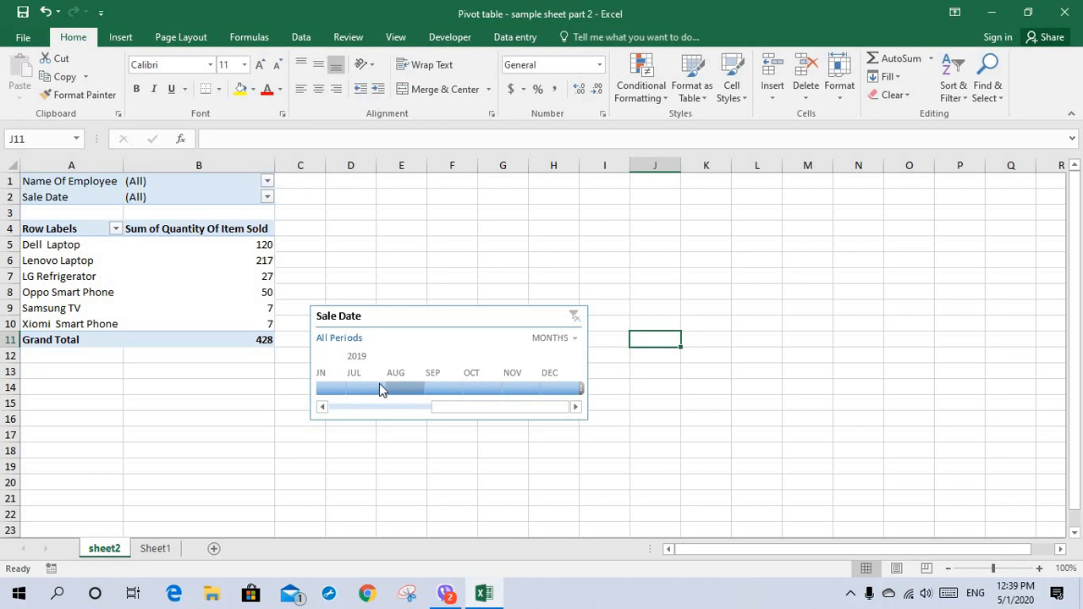
pyautogui.moveTo(377, 386); pyautogui.dragTo(514, 391)
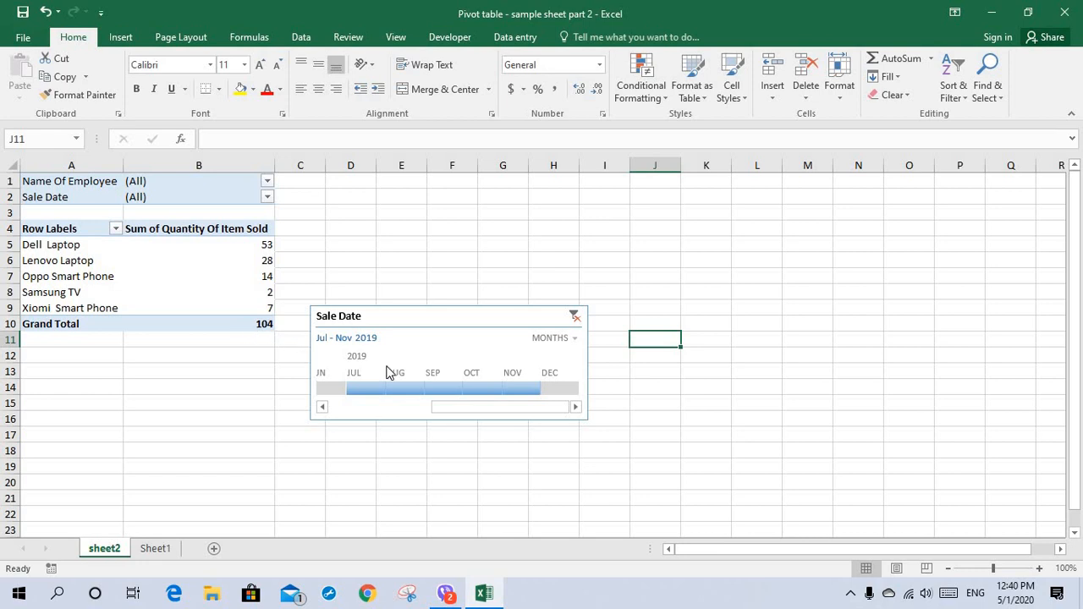
# Clear the date filter on the Sale Date timeline and delete the timeline.
pyautogui.click(573, 319)
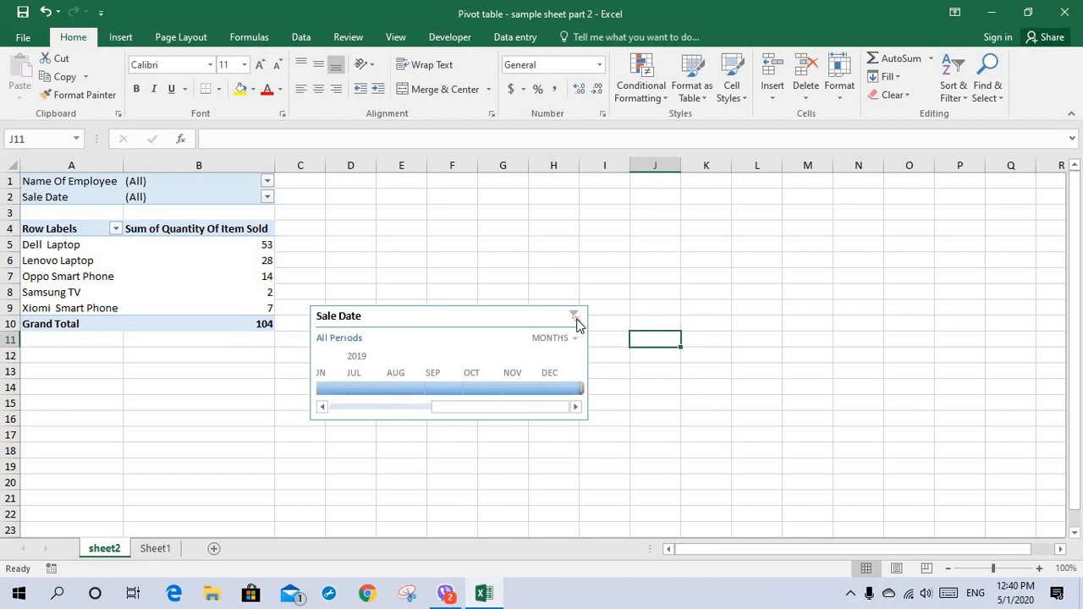
pyautogui.click(499, 322)
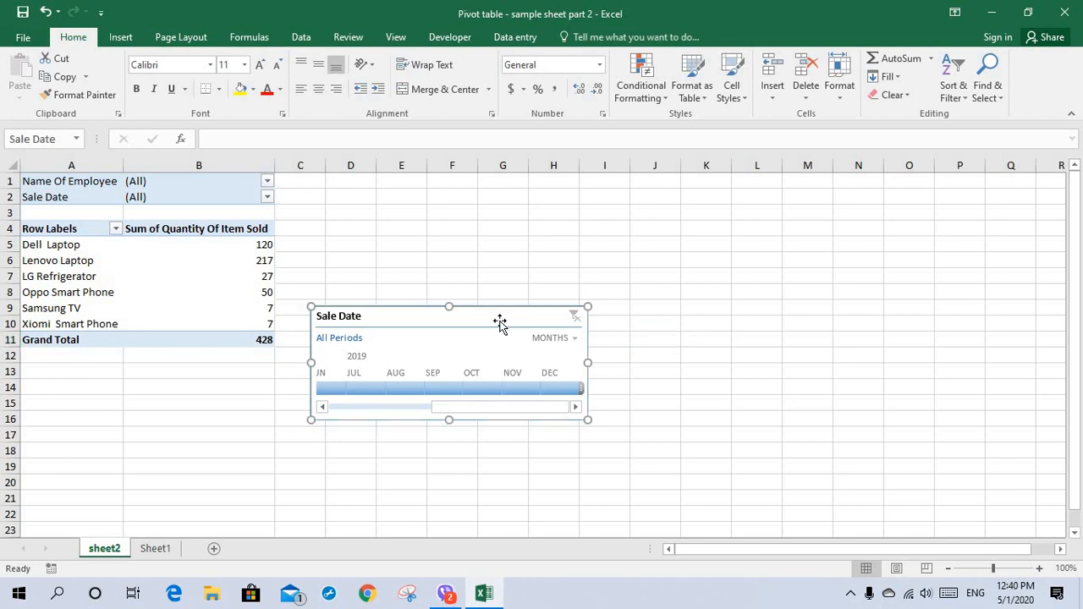
pyautogui.press('Delete')
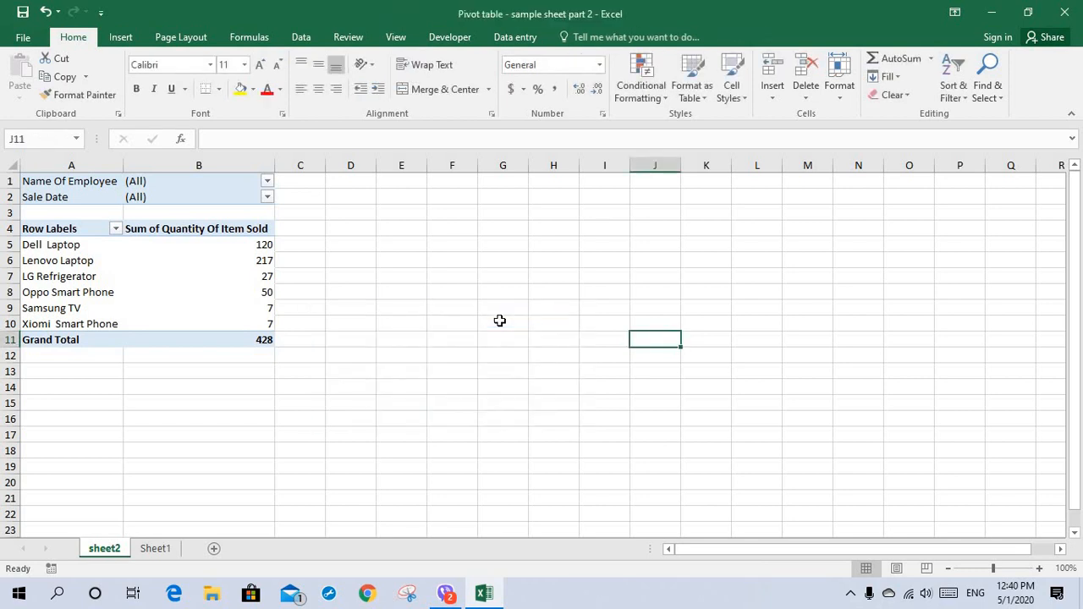
# Compare the source records on Sheet1 with the Dell Laptop total in the pivot table on sheet2.
pyautogui.click(208, 181)
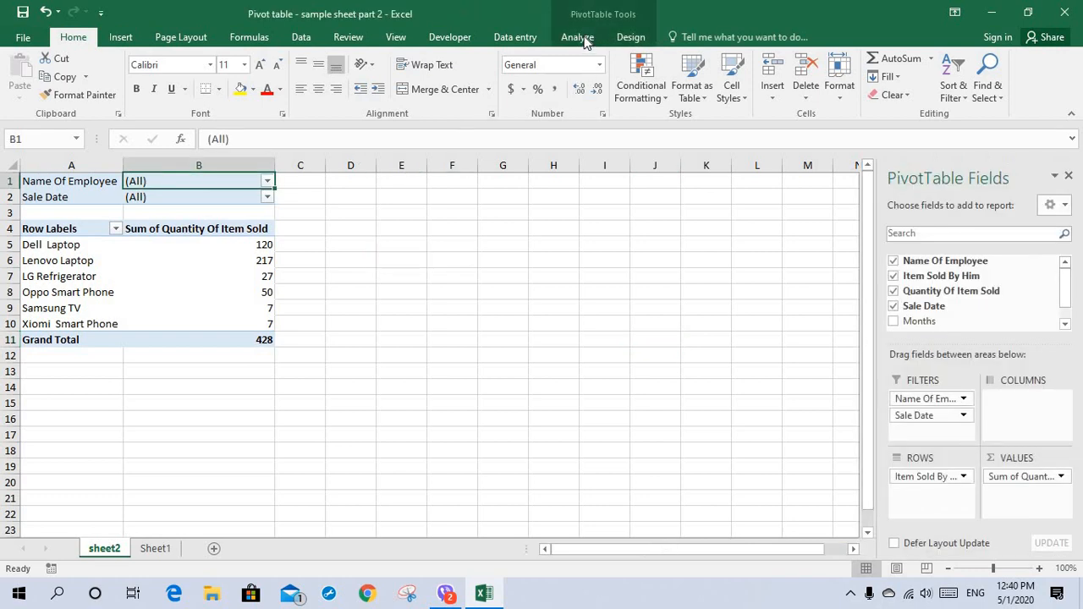
pyautogui.click(580, 38)
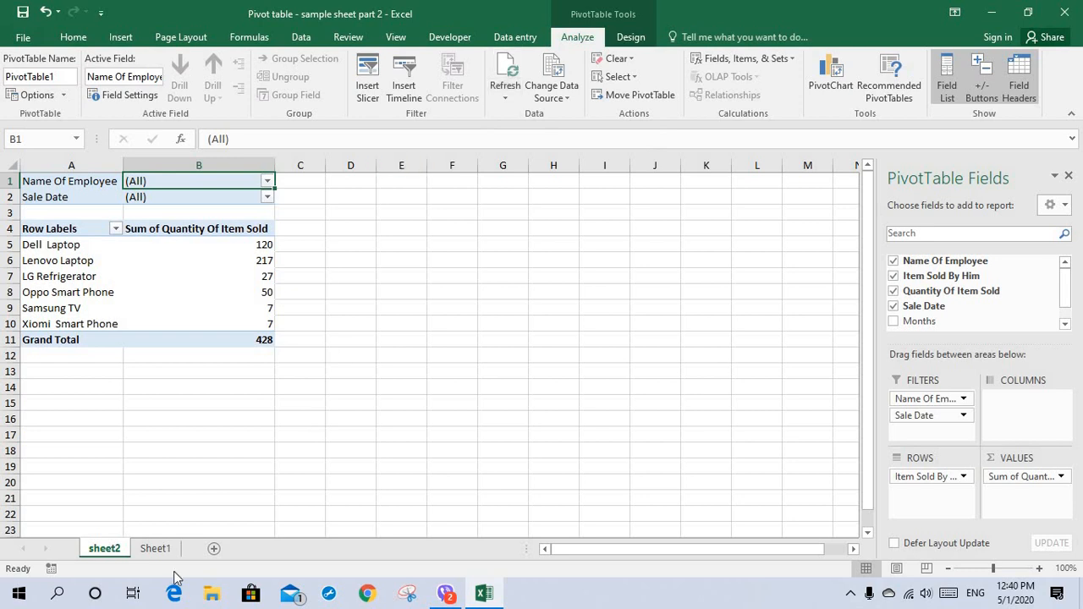
pyautogui.click(149, 549)
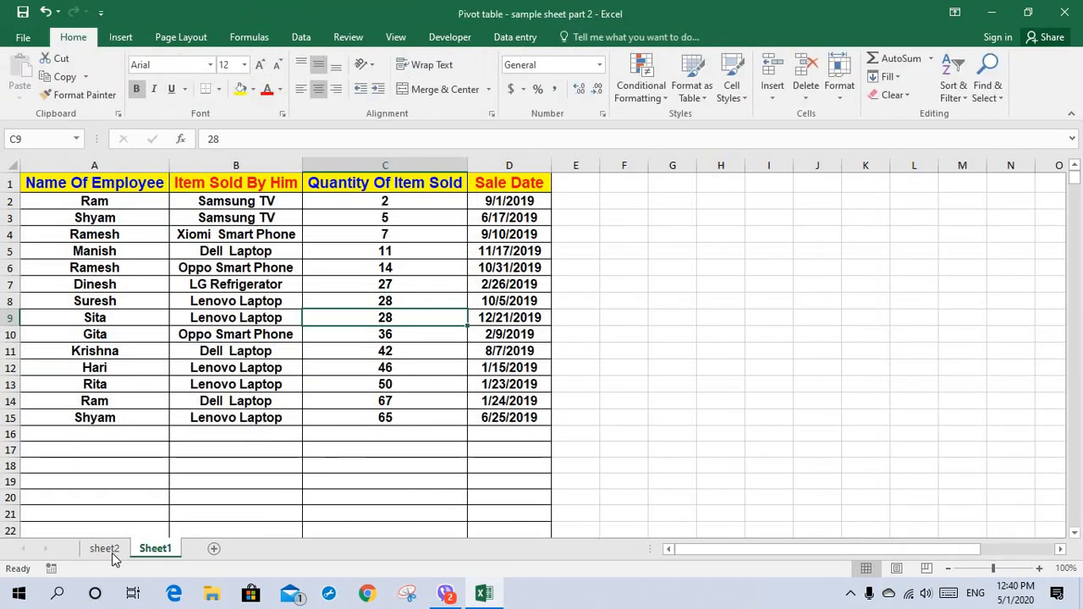
pyautogui.click(109, 551)
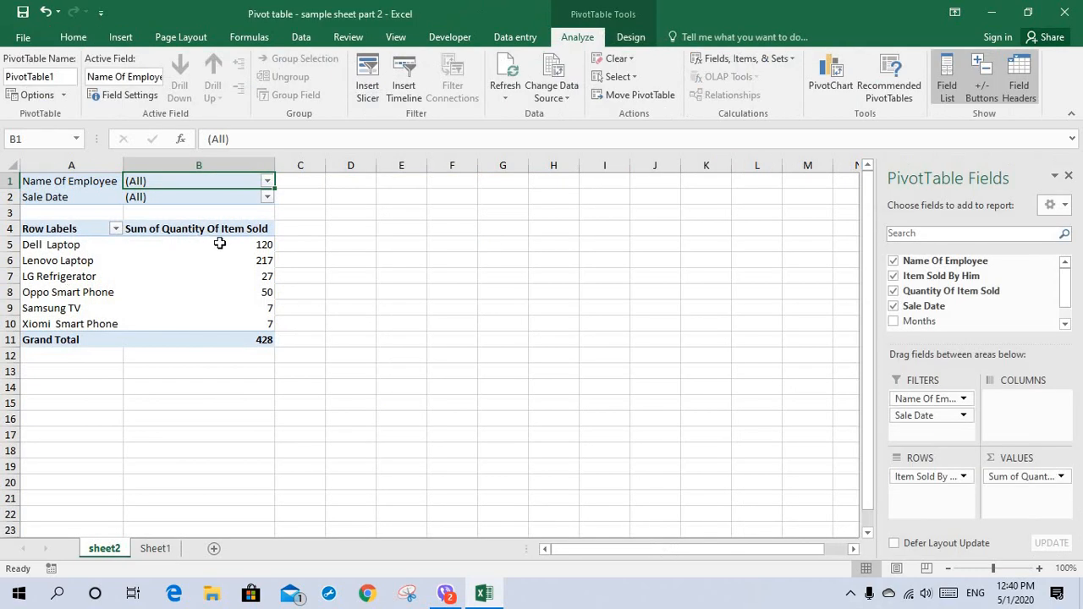
pyautogui.moveTo(265, 244)
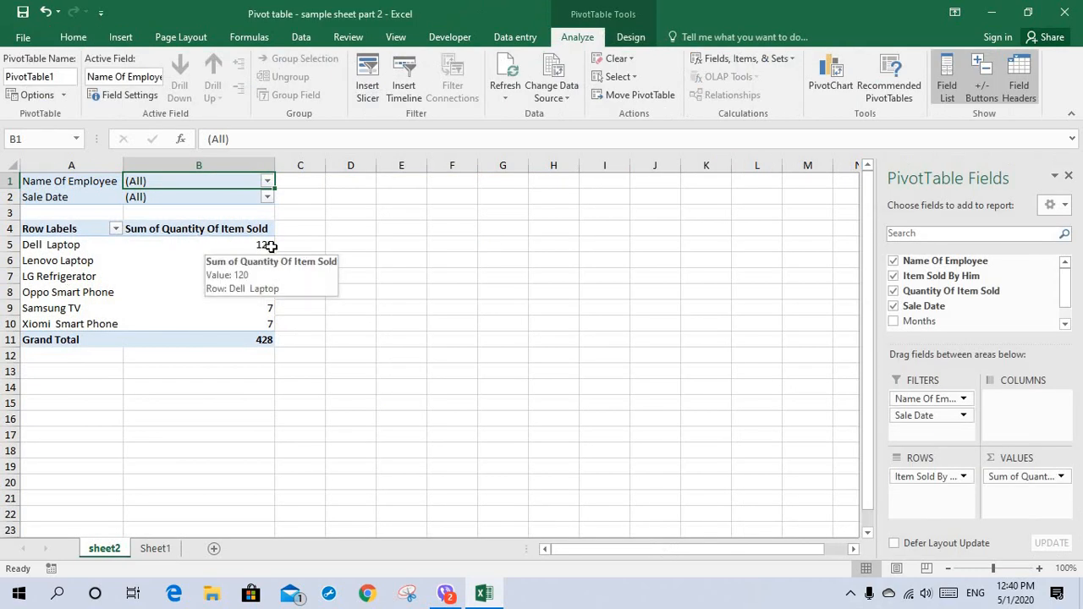
# Set the Dell Laptop quantity in cell C5 of Sheet1 to 15 and return to the pivot table on sheet2.
pyautogui.click(153, 550)
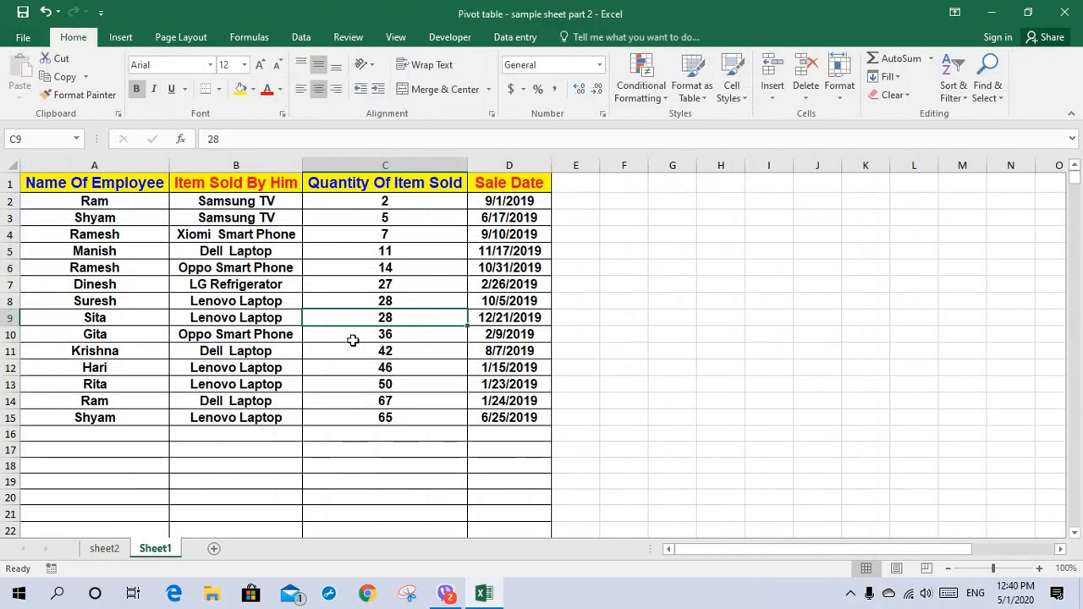
pyautogui.click(398, 252)
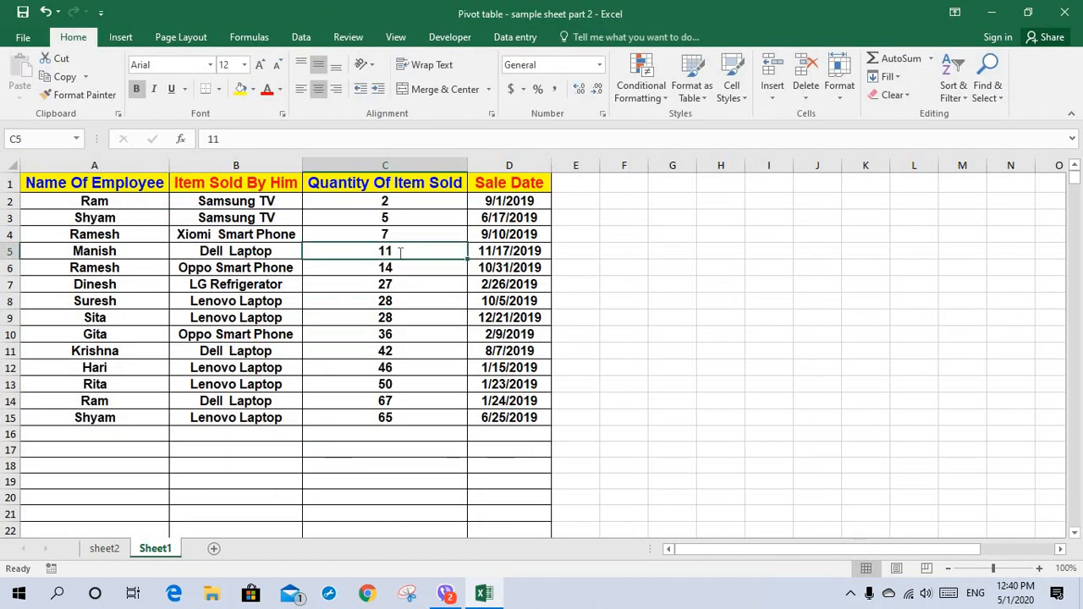
pyautogui.press('BackSpace')
pyautogui.write('1')
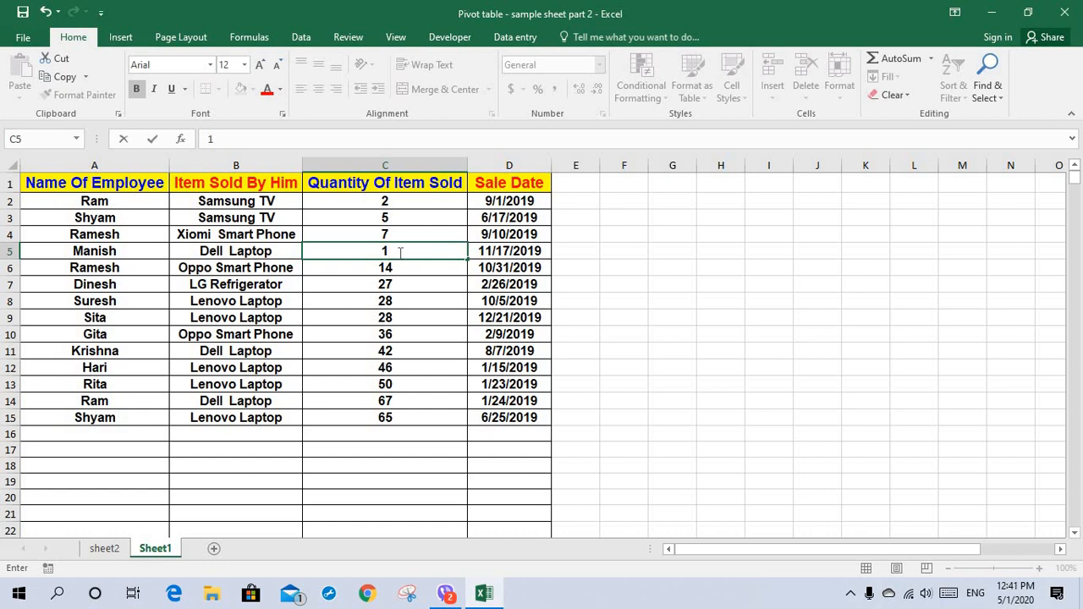
pyautogui.write('5')
pyautogui.click(107, 550)
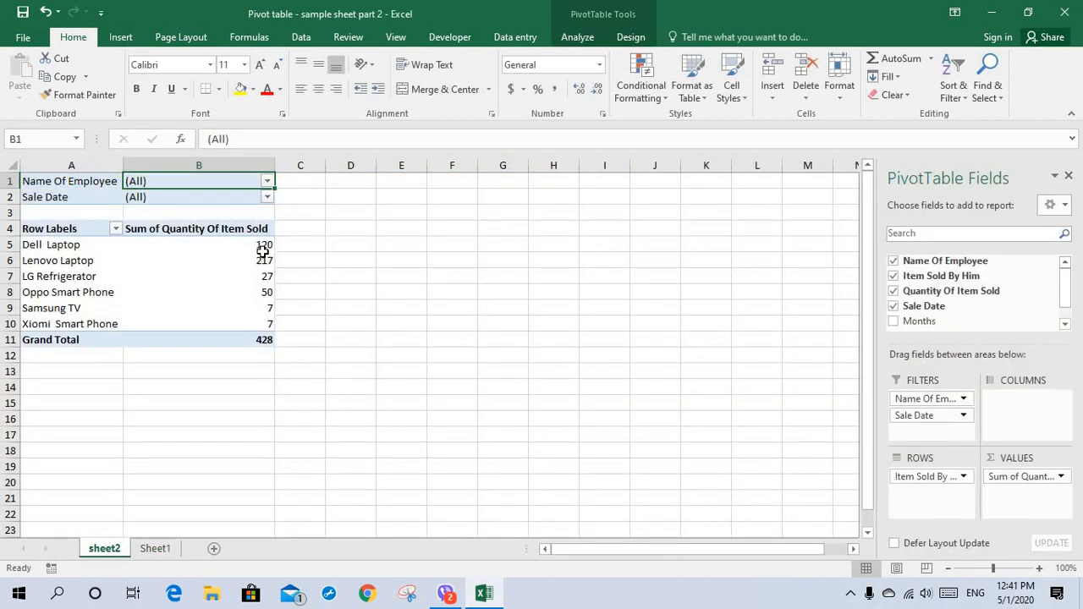
# Check the pivot table's Dell Laptop total and refresh all data connections with Refresh All.
pyautogui.moveTo(265, 246)
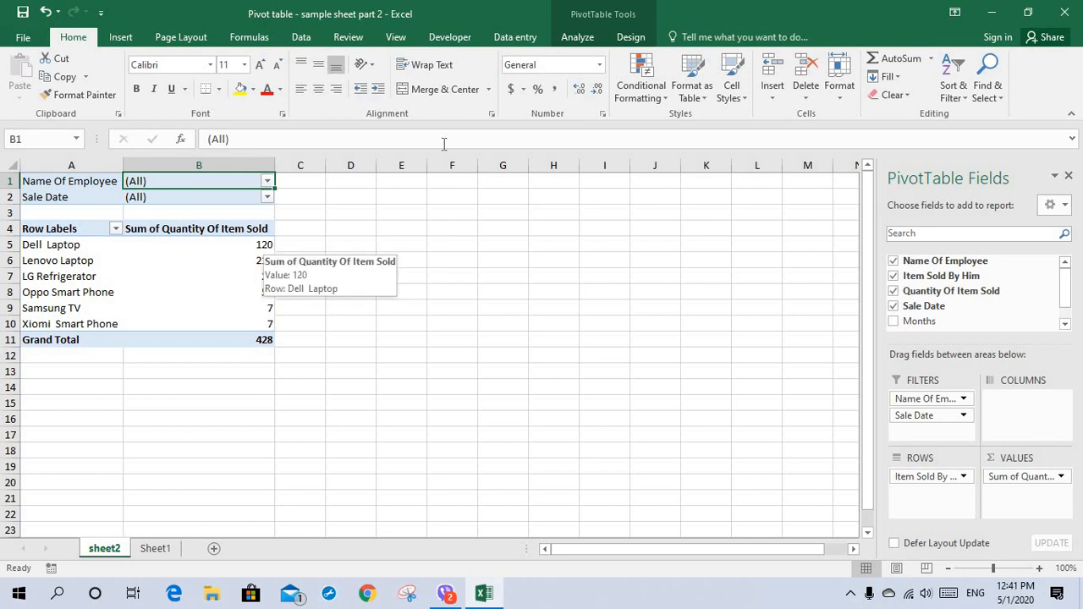
pyautogui.click(577, 37)
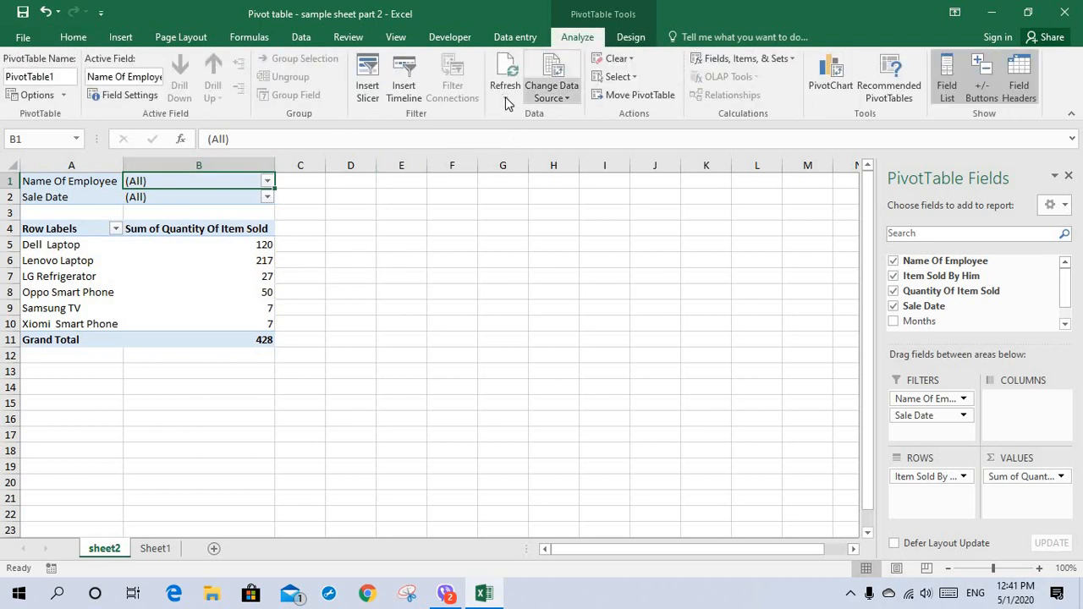
pyautogui.click(506, 102)
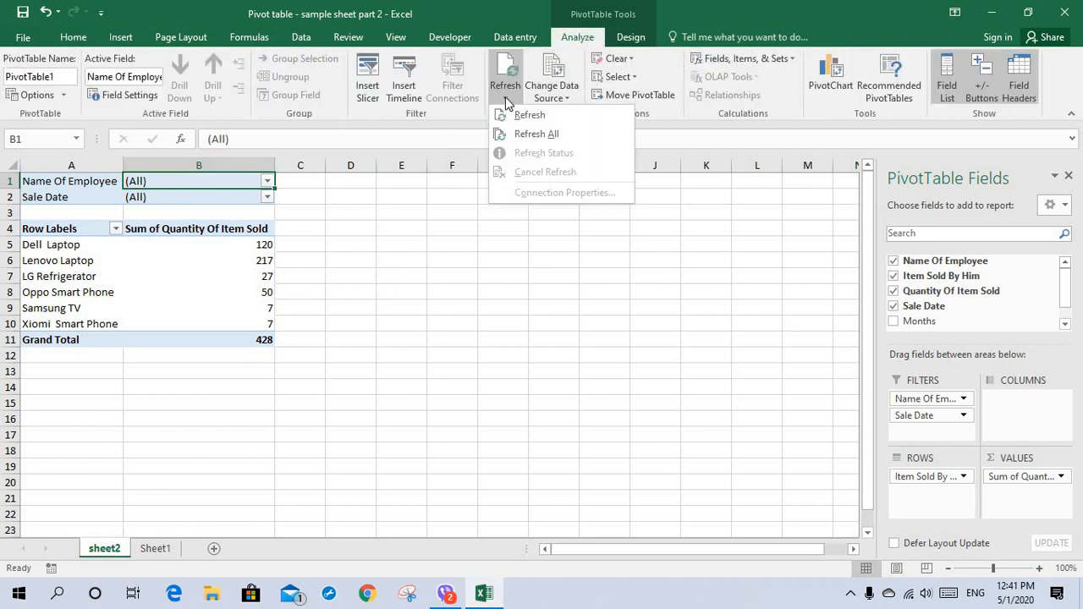
pyautogui.click(536, 134)
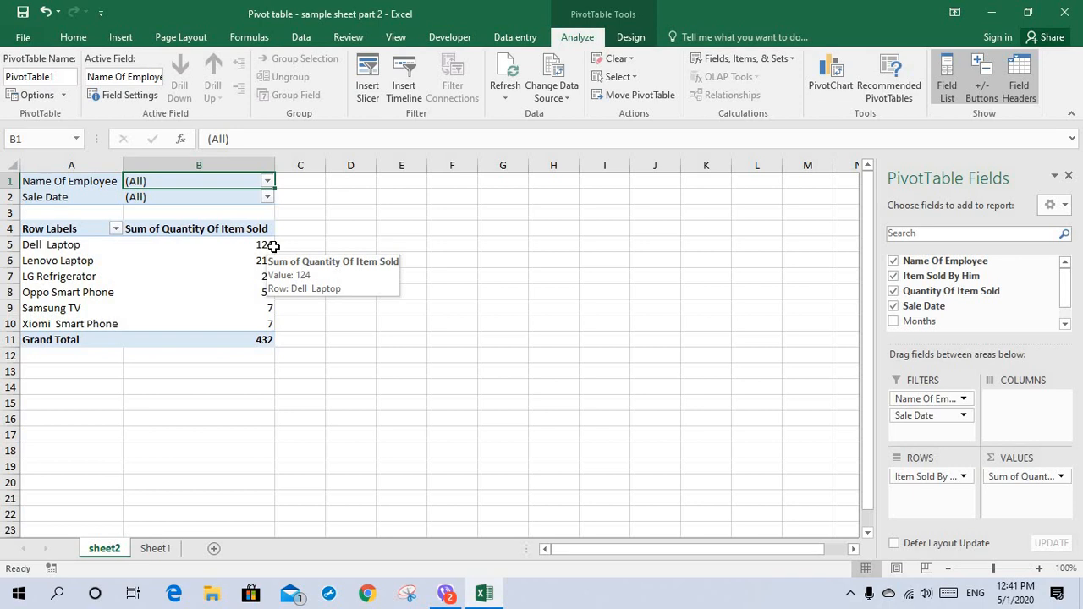
# Examine the pivot table's source range in the Change PivotTable Data Source dialog and close it without changes.
pyautogui.click(567, 100)
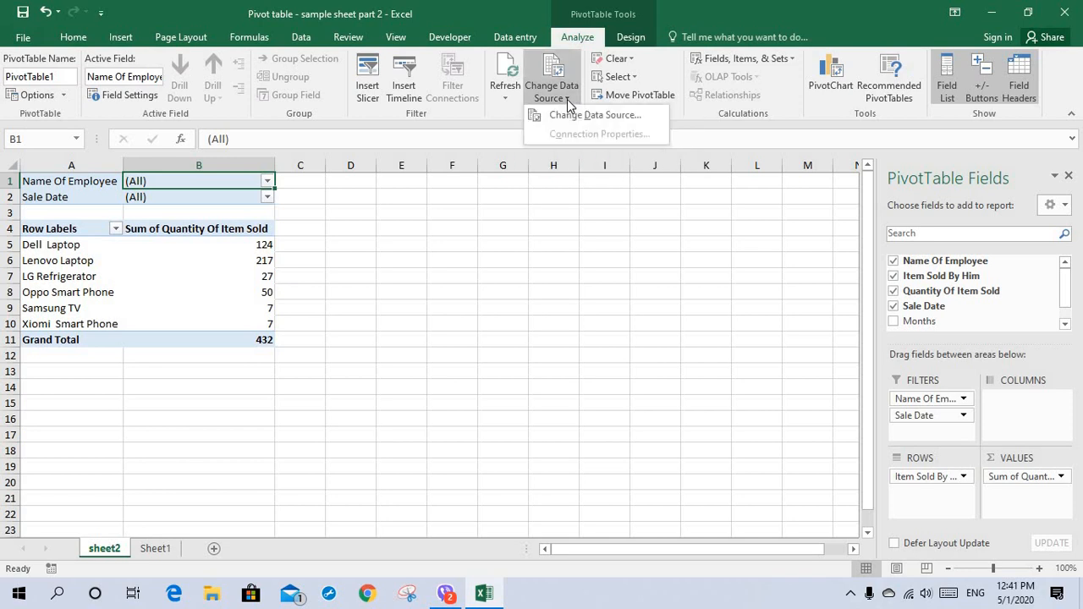
pyautogui.click(567, 121)
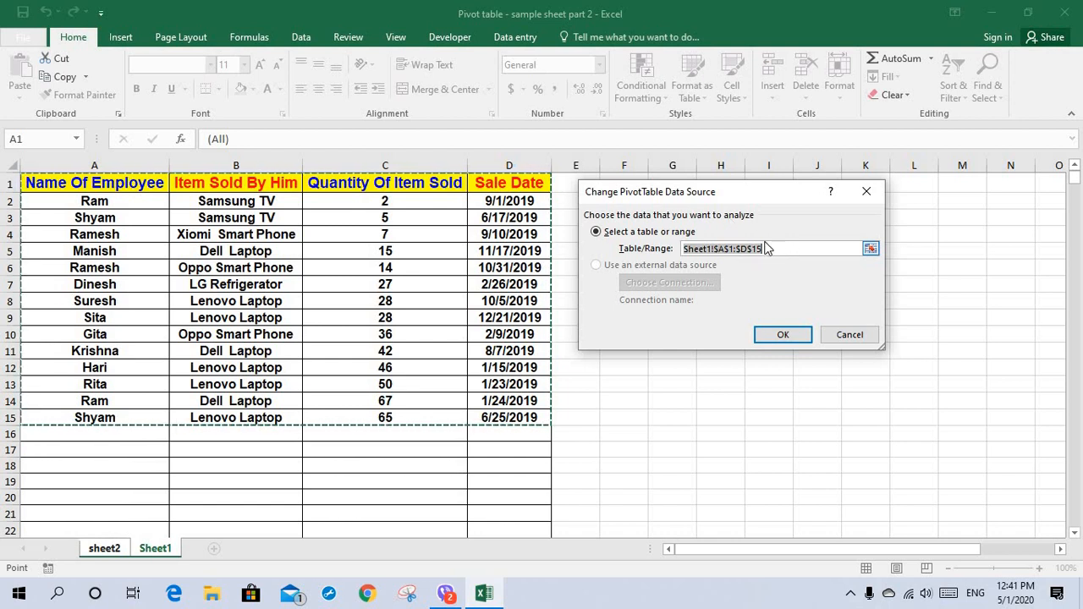
pyautogui.click(849, 335)
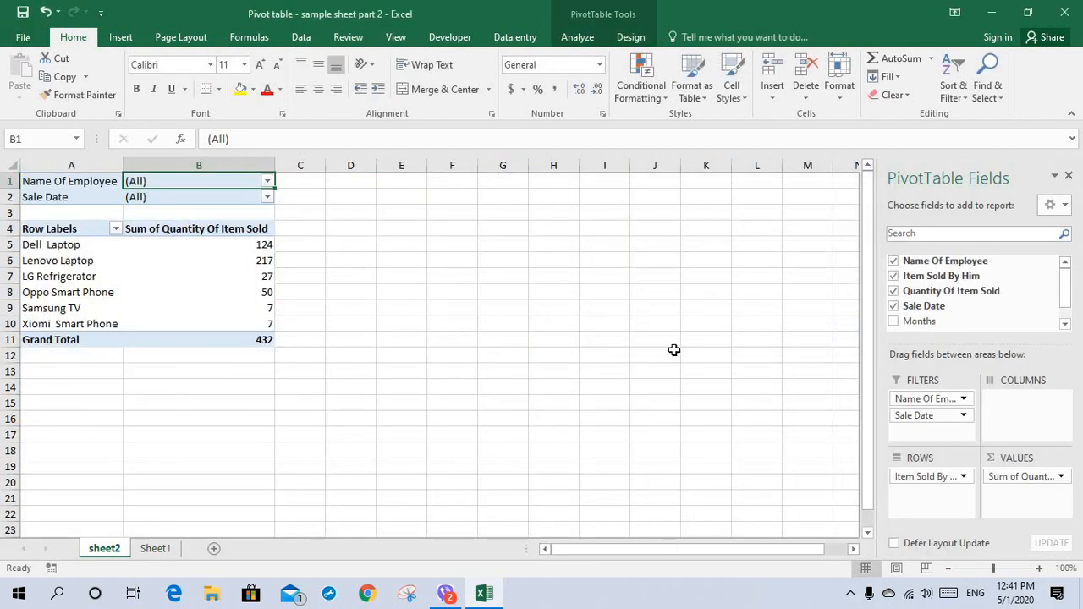
# Look at the clearing options available for the pivot table without applying any.
pyautogui.click(578, 38)
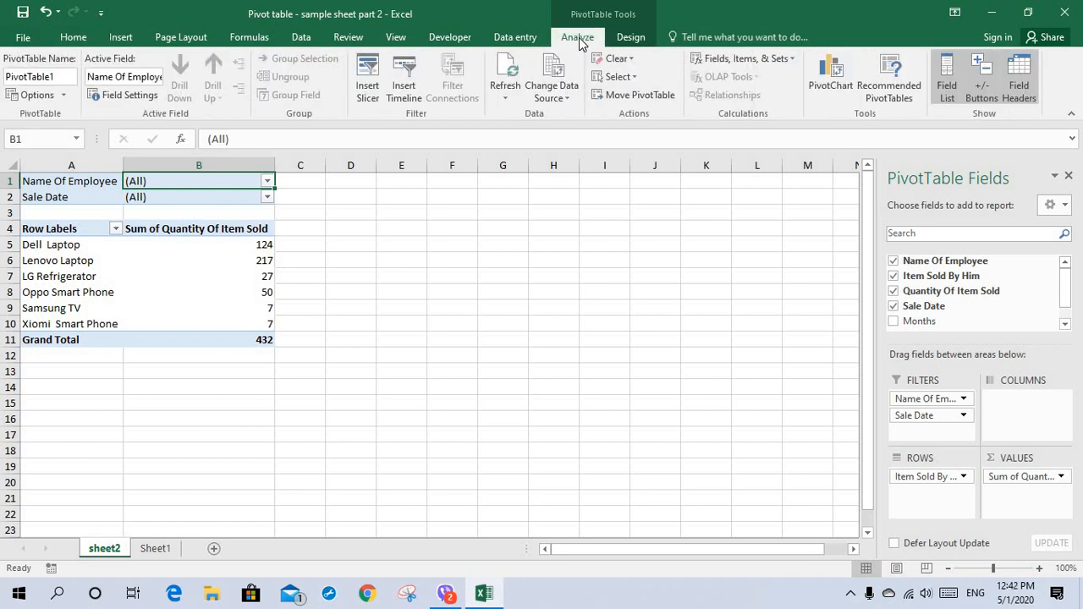
pyautogui.click(633, 60)
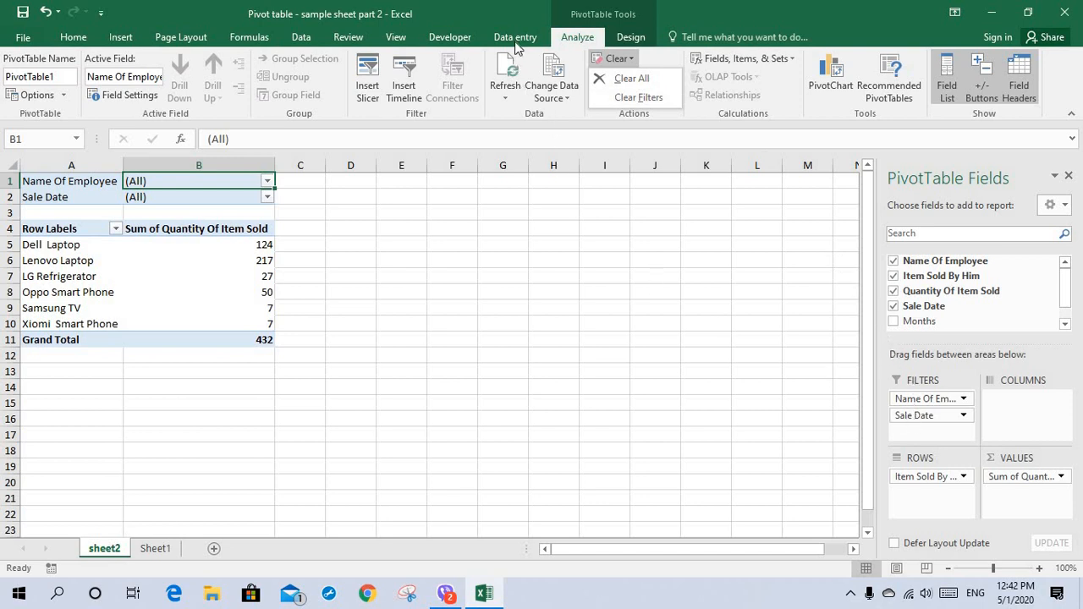
pyautogui.click(542, 211)
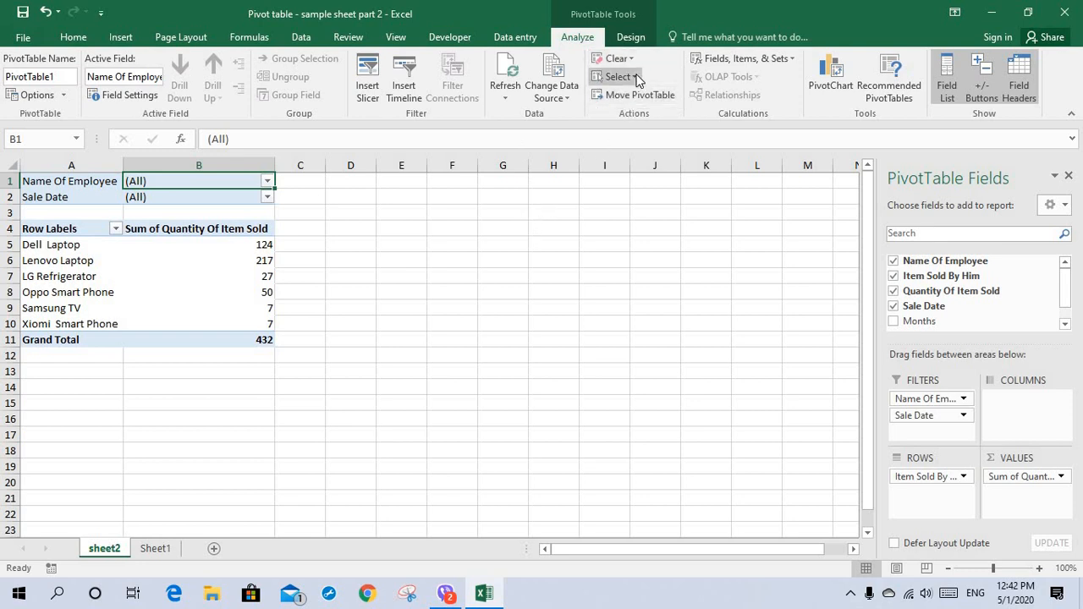
# Select the entire pivot table, and reduce the selection to the Dell Laptop quantity in cell B5.
pyautogui.click(635, 77)
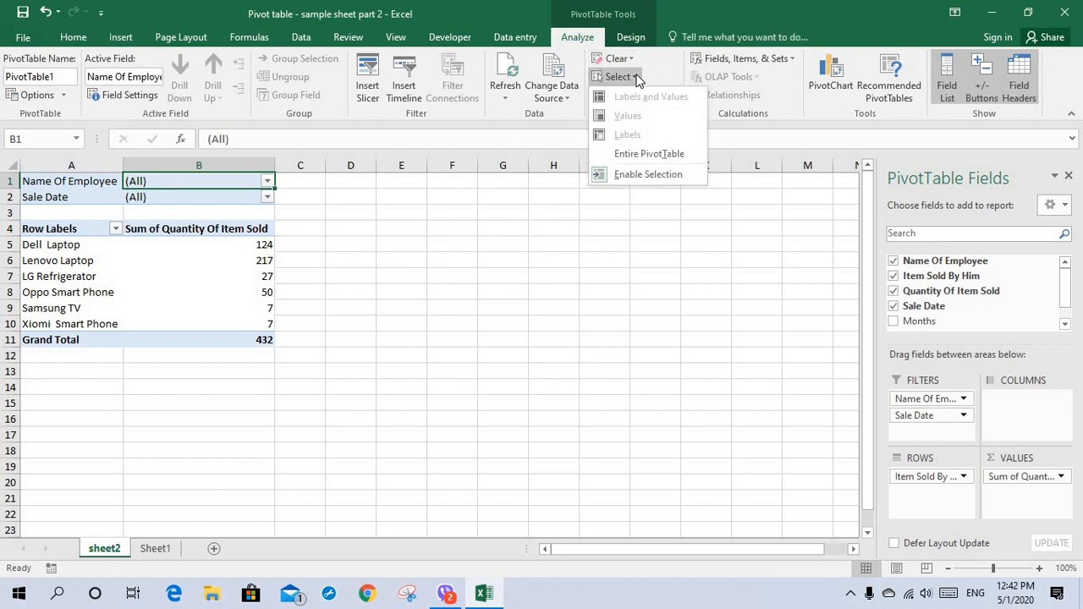
pyautogui.click(657, 155)
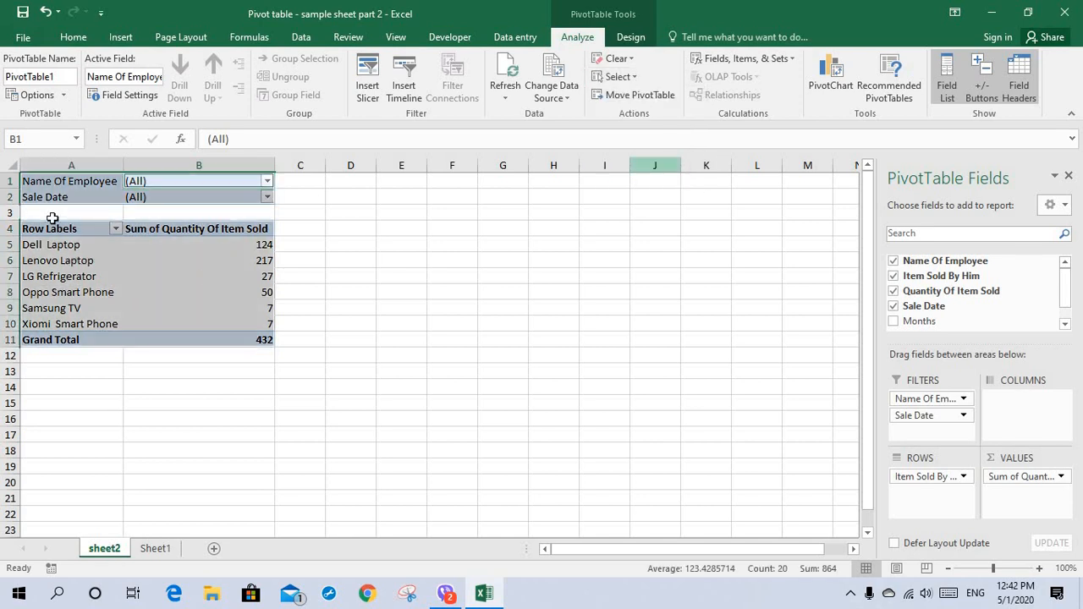
pyautogui.click(153, 249)
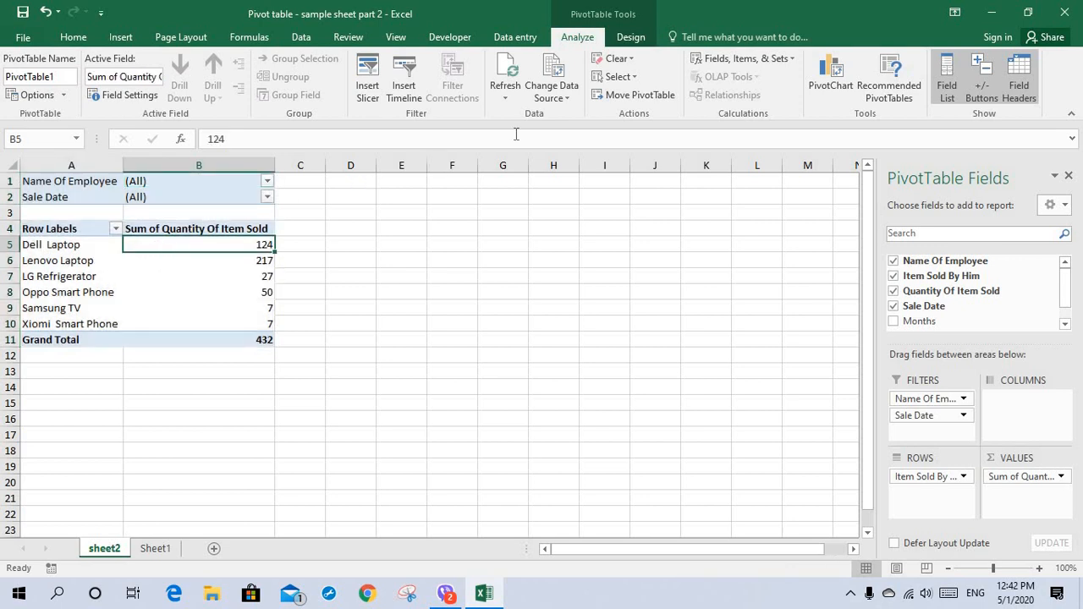